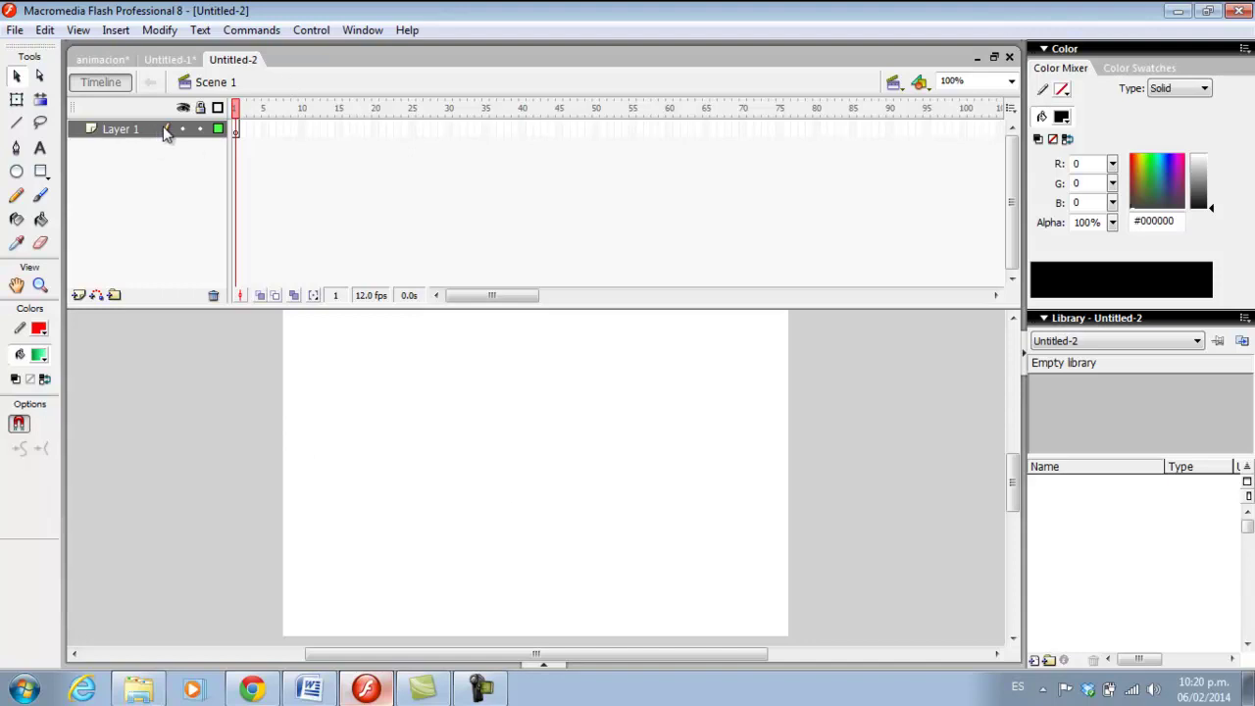
Step: Look through the three photos in the fotos folder on the desktop, and return to the Flash document
left_click(1178, 11)
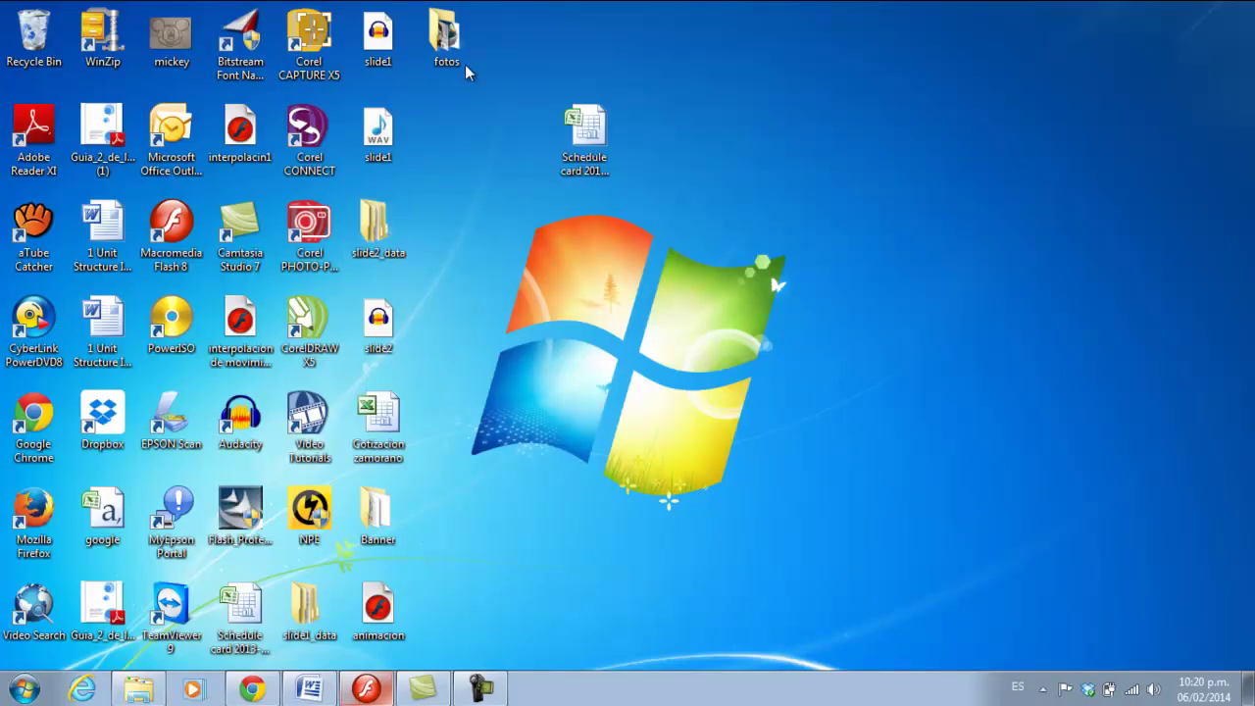
double_click(446, 35)
left_click(228, 143)
left_click(306, 128)
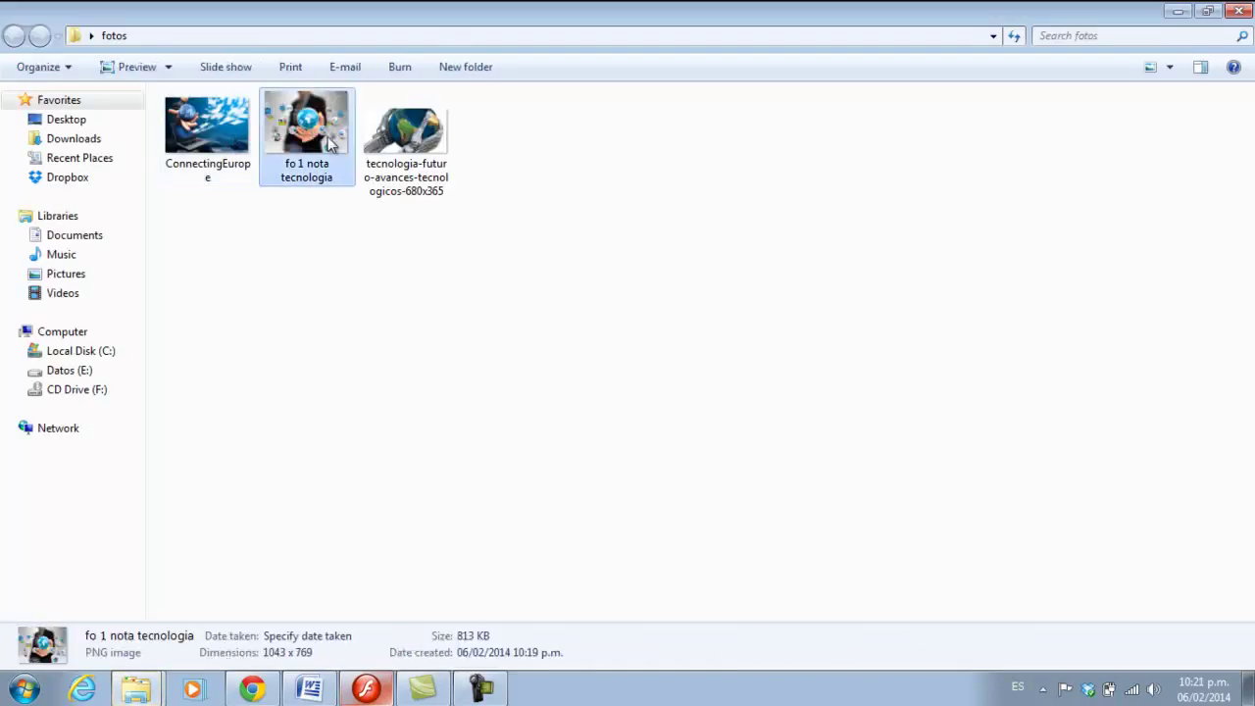
left_click(407, 137)
left_click(1178, 10)
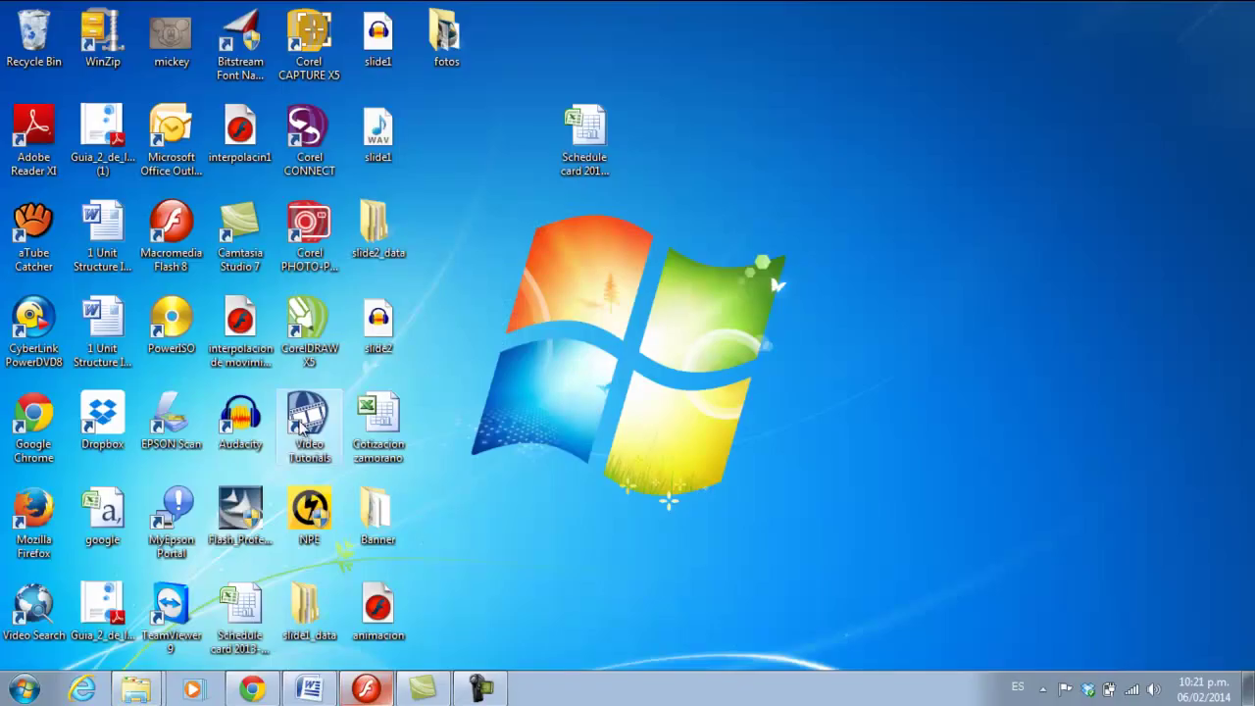
left_click(368, 689)
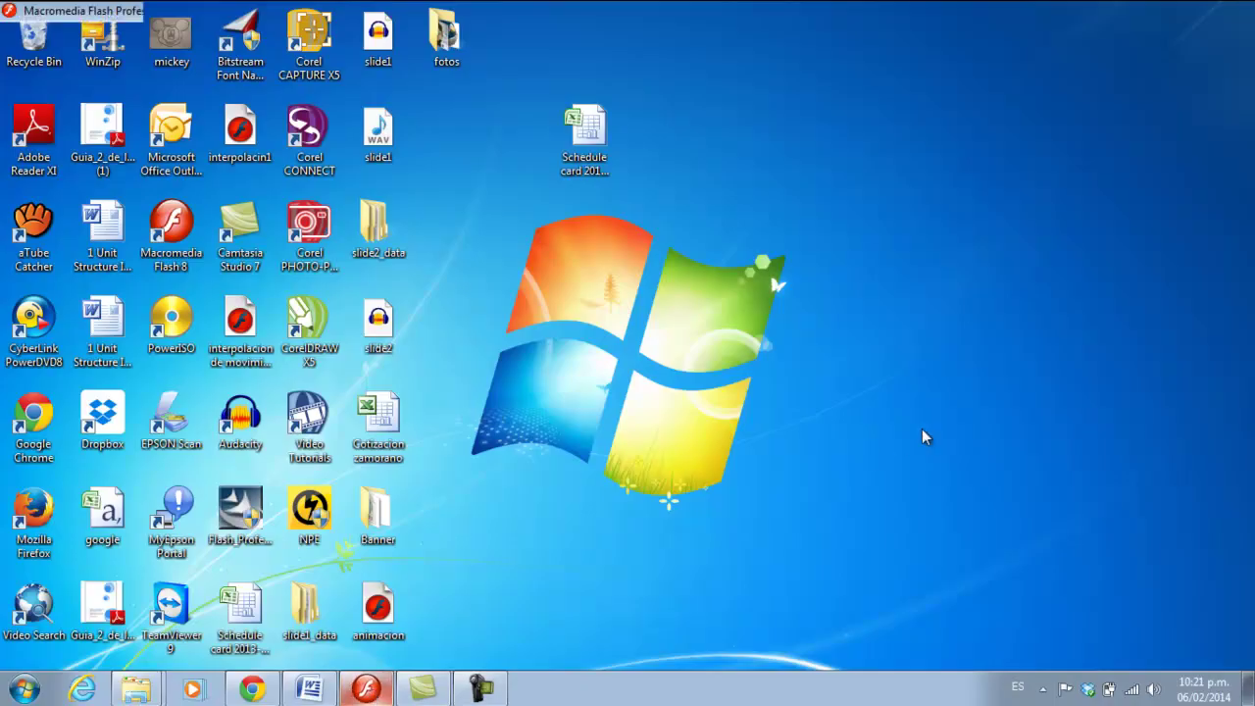
Step: Add two new layers above Layer 1
mouse_move(1014, 498)
left_mouse_down()
mouse_move(1019, 469)
mouse_move(1020, 480)
left_mouse_up()
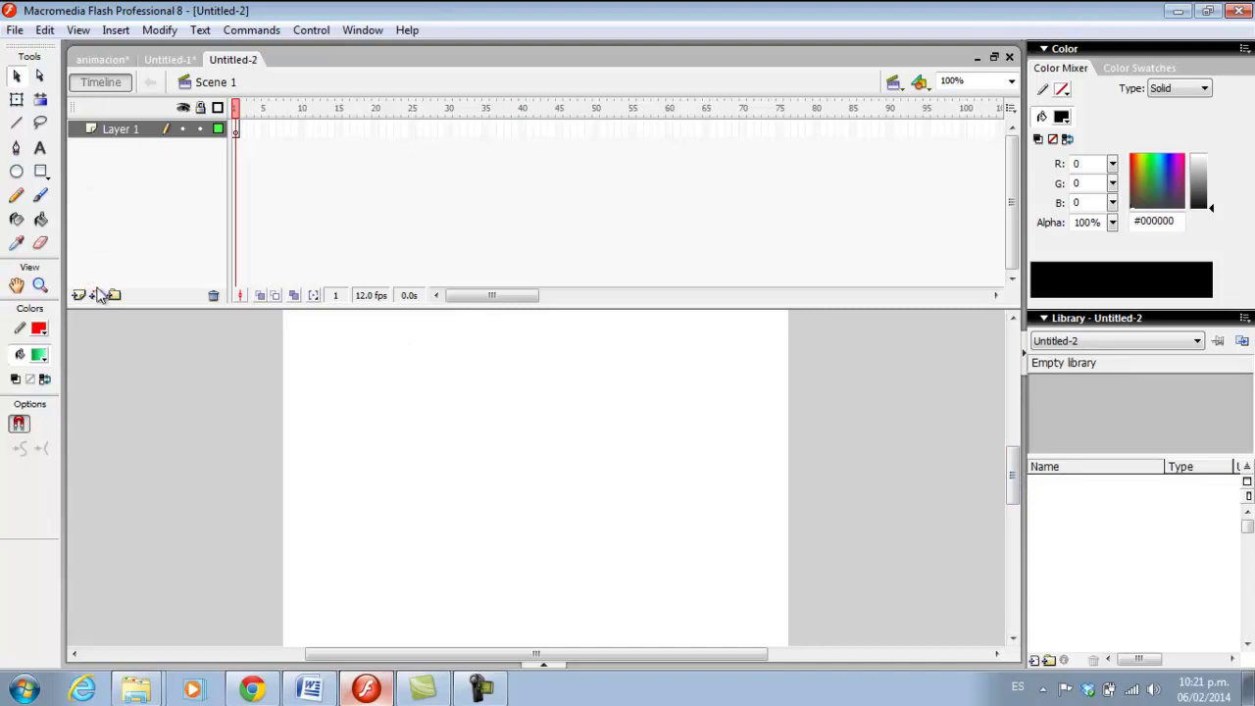
left_click(79, 295)
left_click(78, 295)
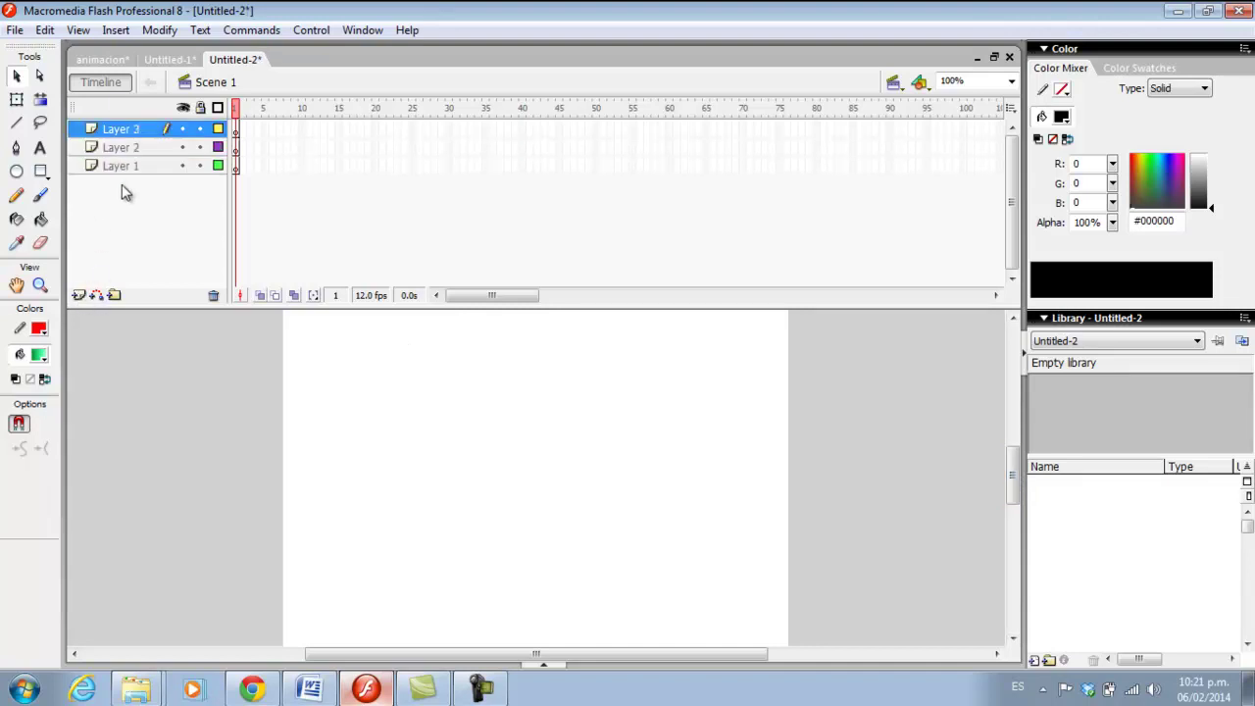
Step: Rename Layer 1 as foto1, Layer 2 as foto2 and Layer 3 as foto3
left_click(120, 166)
type("foto")
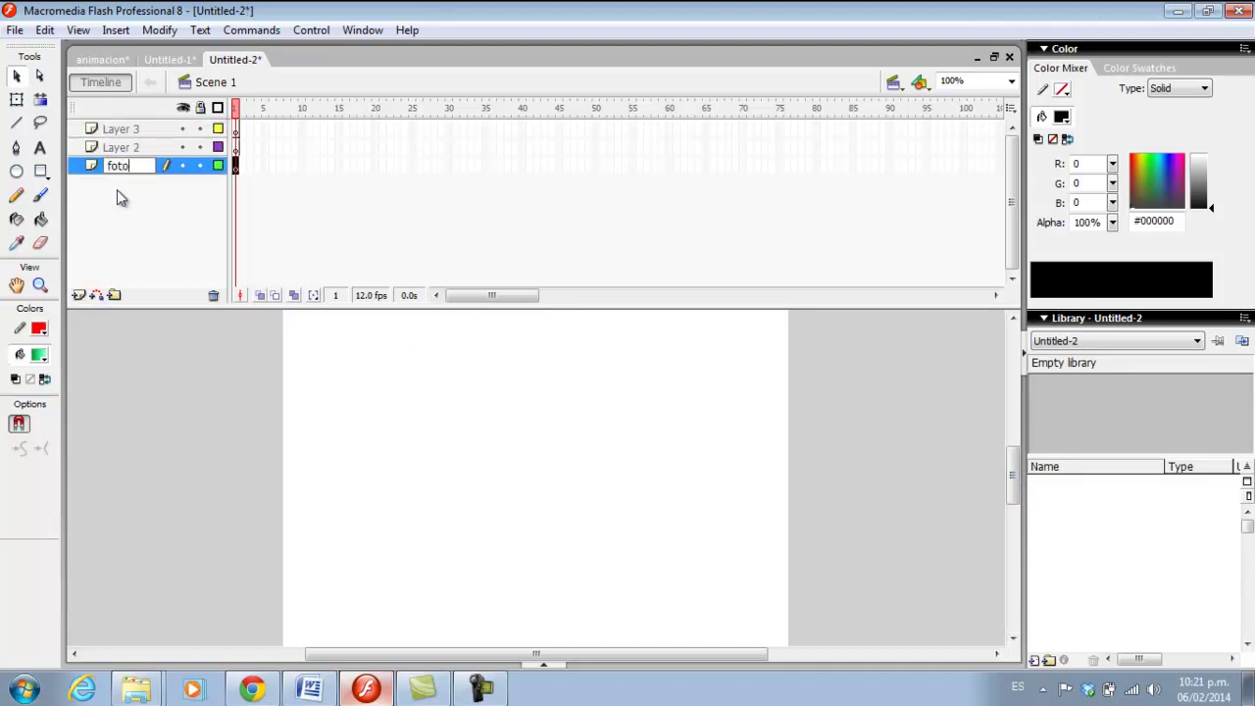
type("1")
double_click(125, 147)
type("fot")
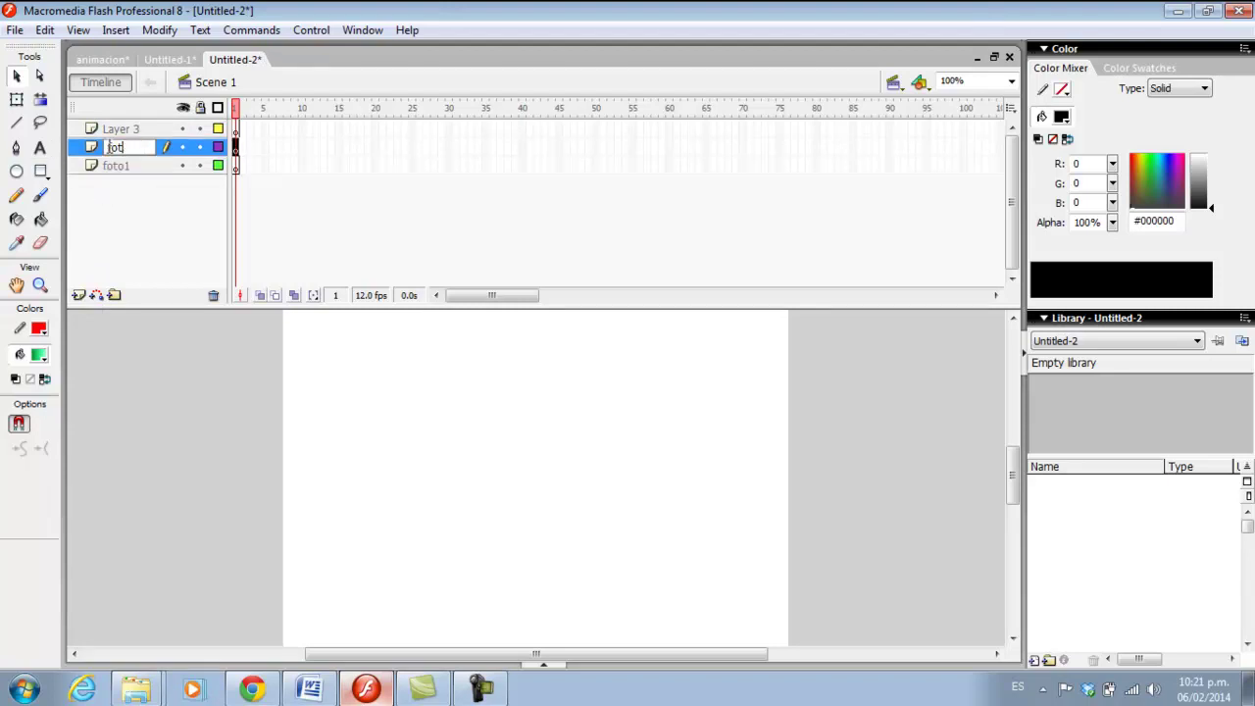
type("o2")
double_click(124, 129)
type("f")
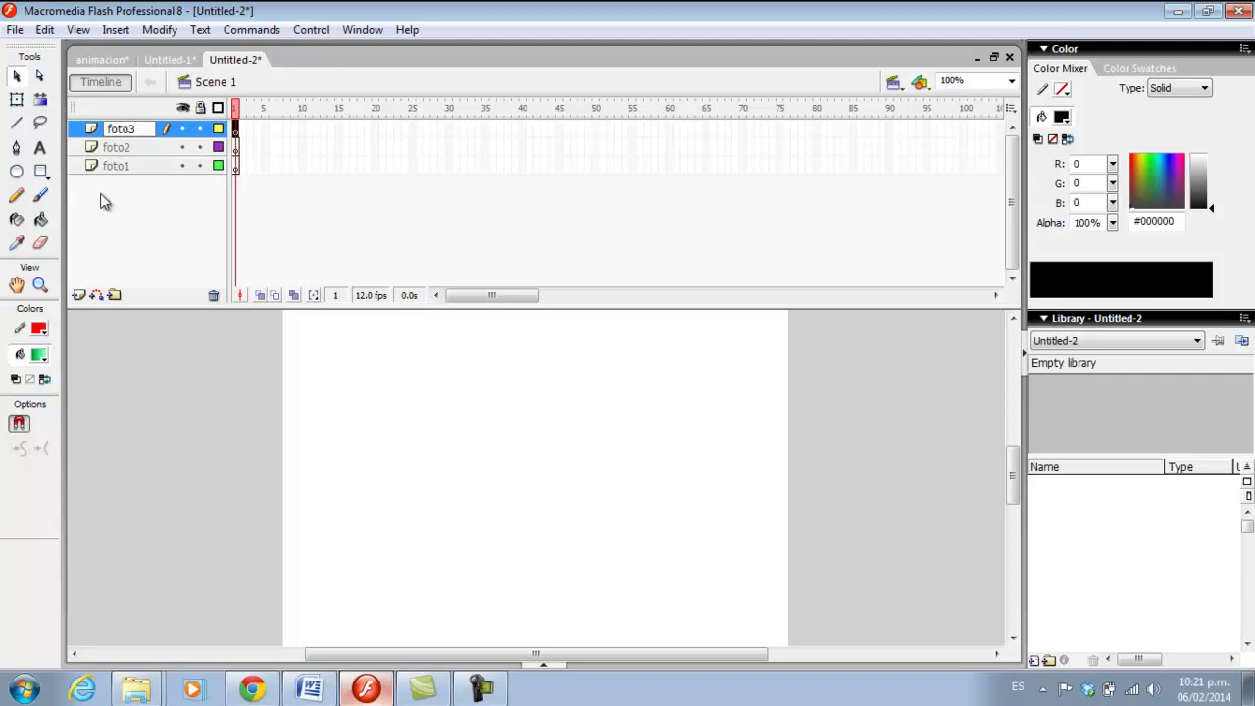
type("oto3")
key("Return")
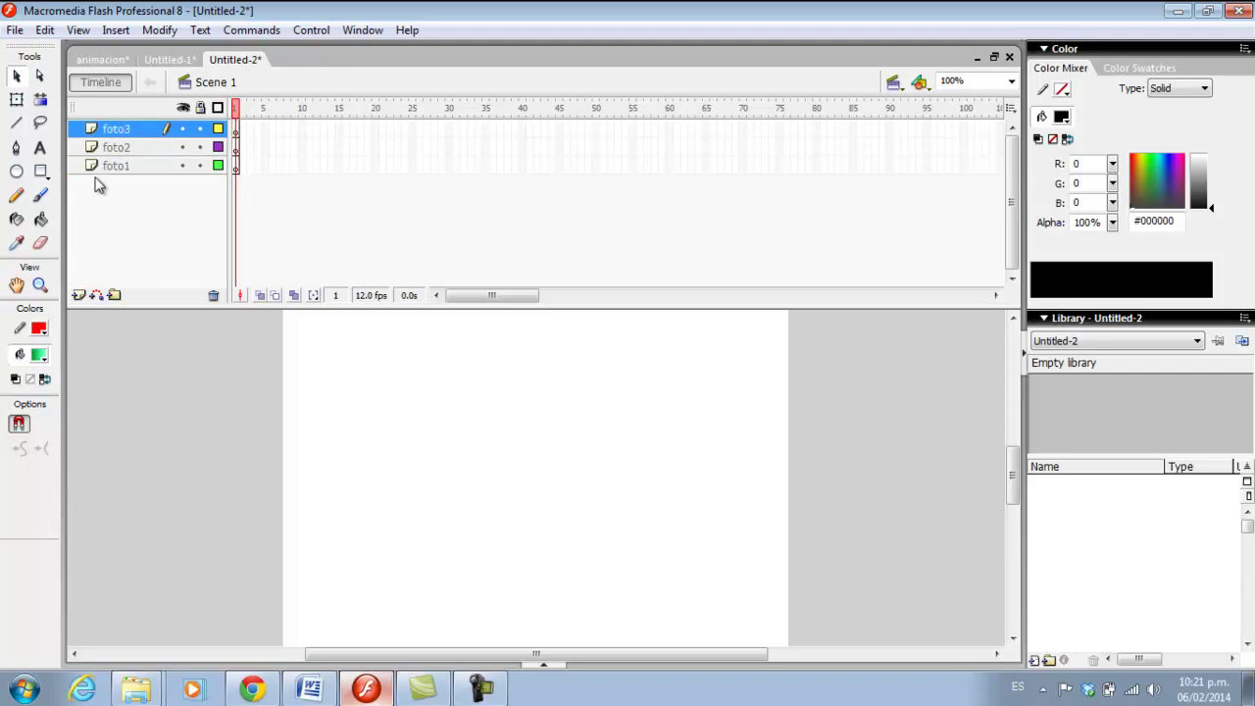
Step: Import all three images from the desktop's fotos folder into the library
left_click(15, 31)
mouse_move(91, 308)
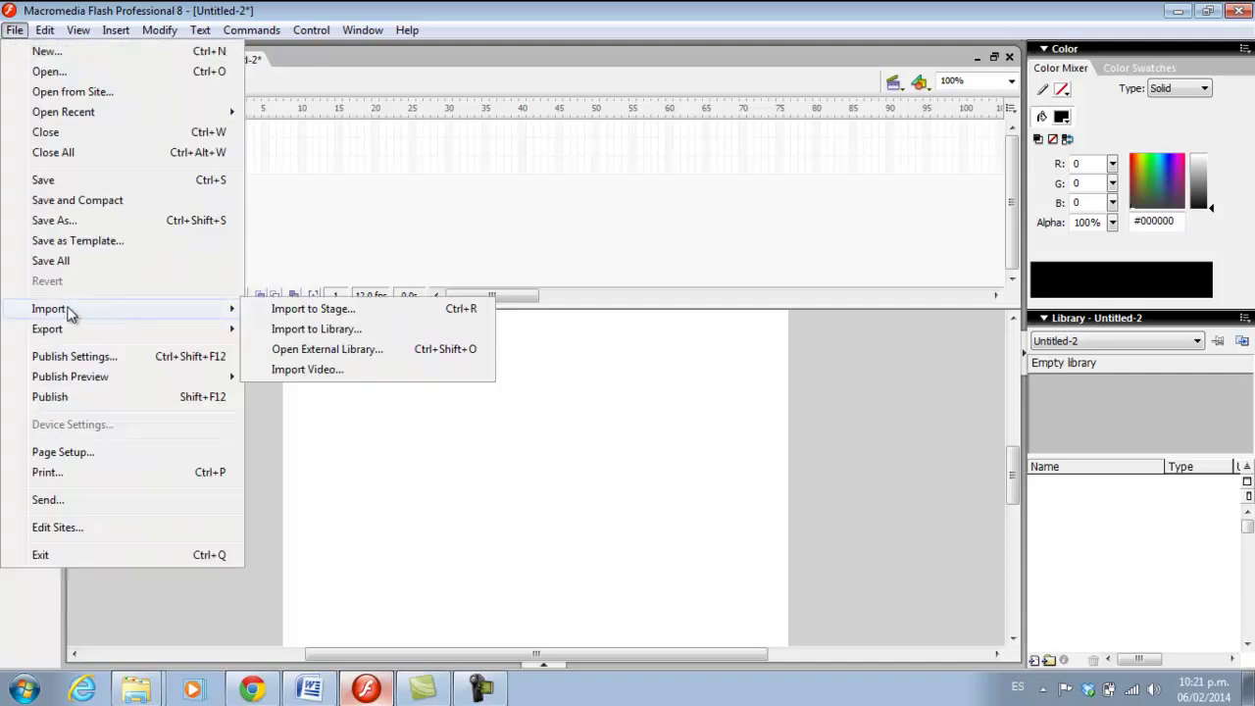
left_click(317, 329)
left_click(441, 228)
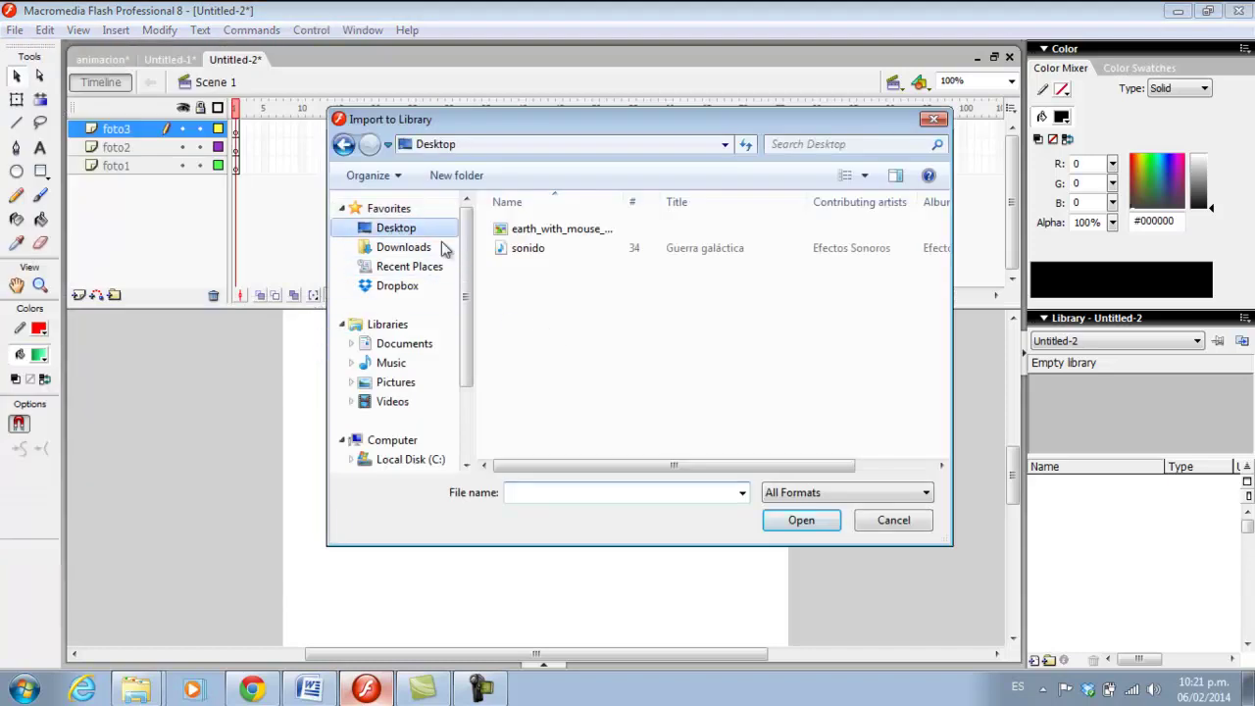
double_click(551, 469)
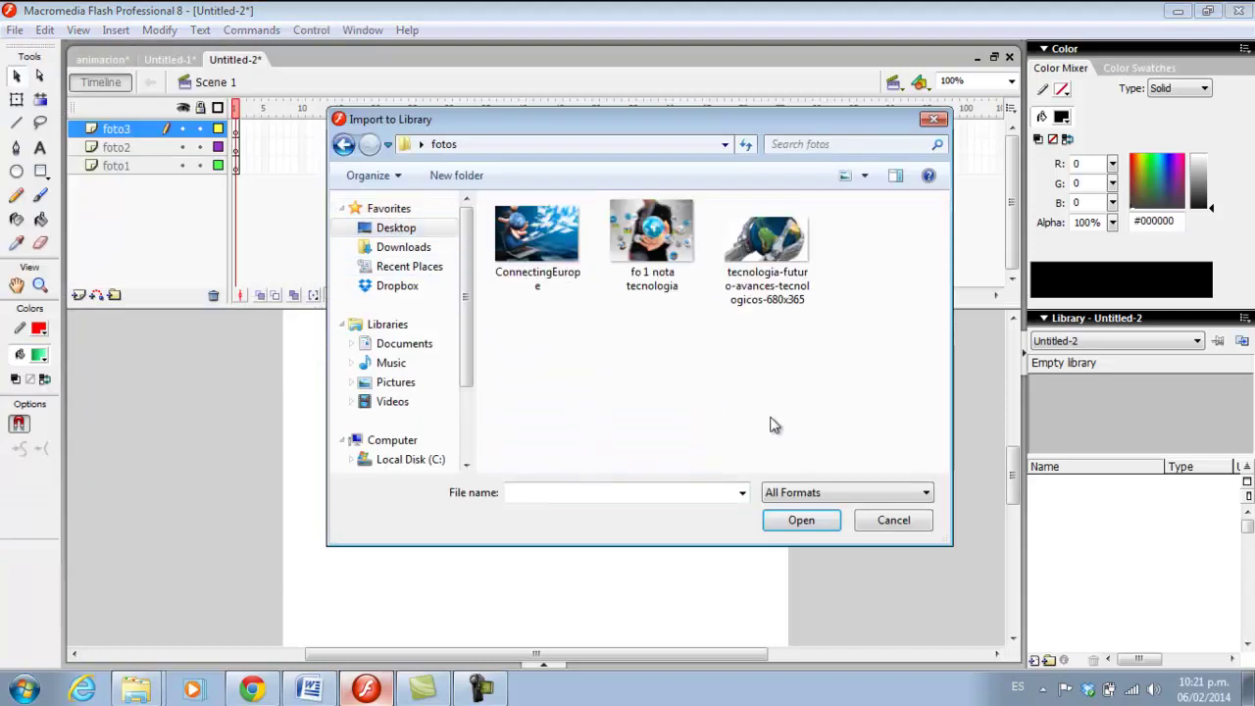
left_click_drag(821, 340, 479, 223)
left_click(802, 520)
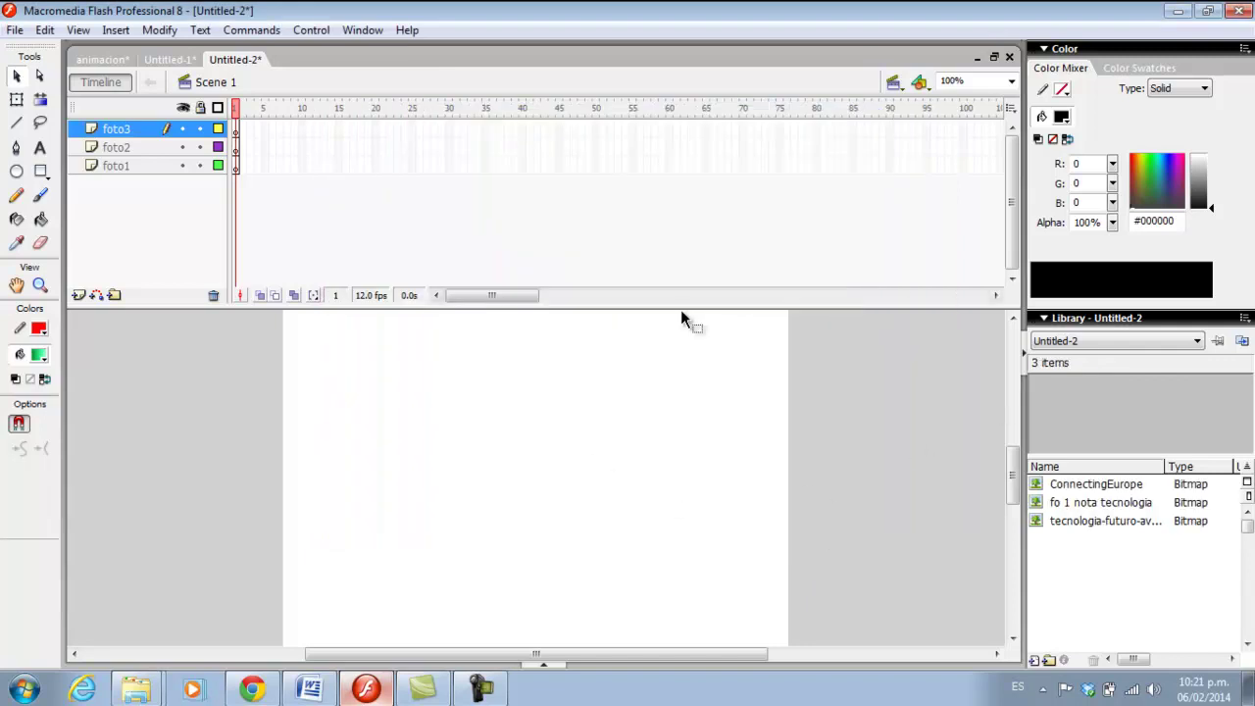
left_click(121, 166)
left_click(121, 147)
left_click(122, 130)
left_click(122, 165)
left_click(122, 148)
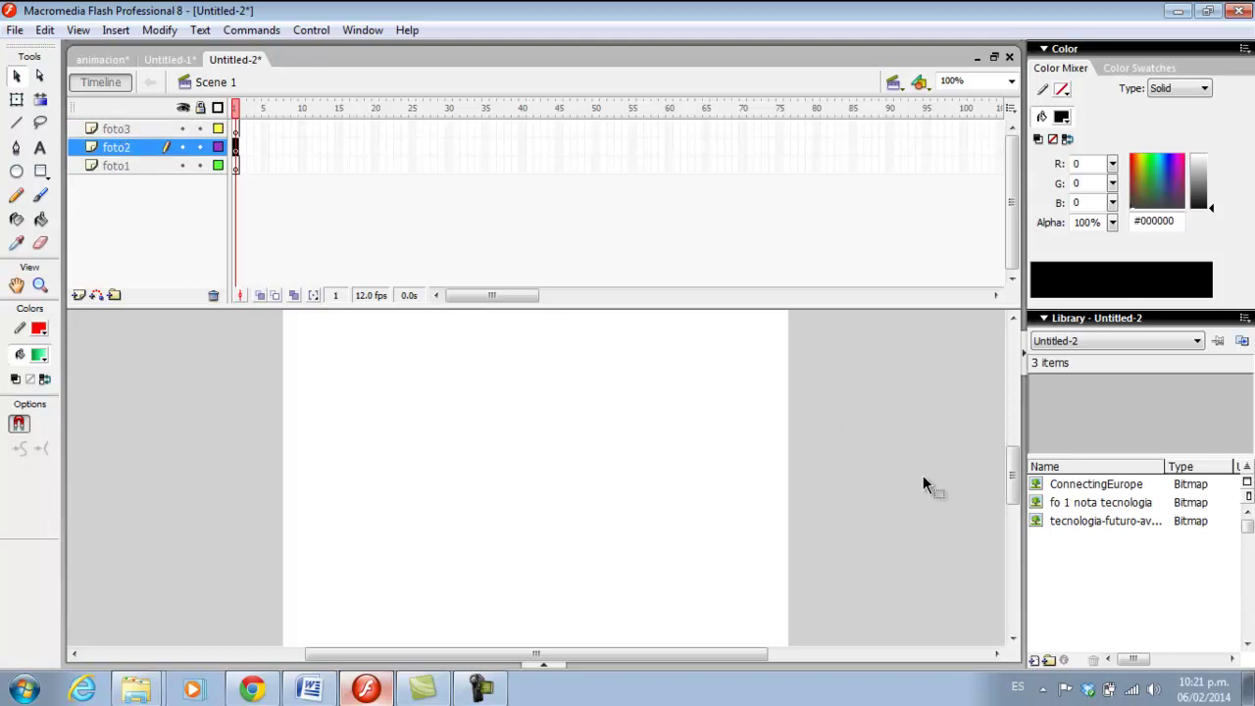
Step: Place the ConnectingEurope bitmap on the stage in layer foto1 and set its size to 550 by 400
left_click(128, 168)
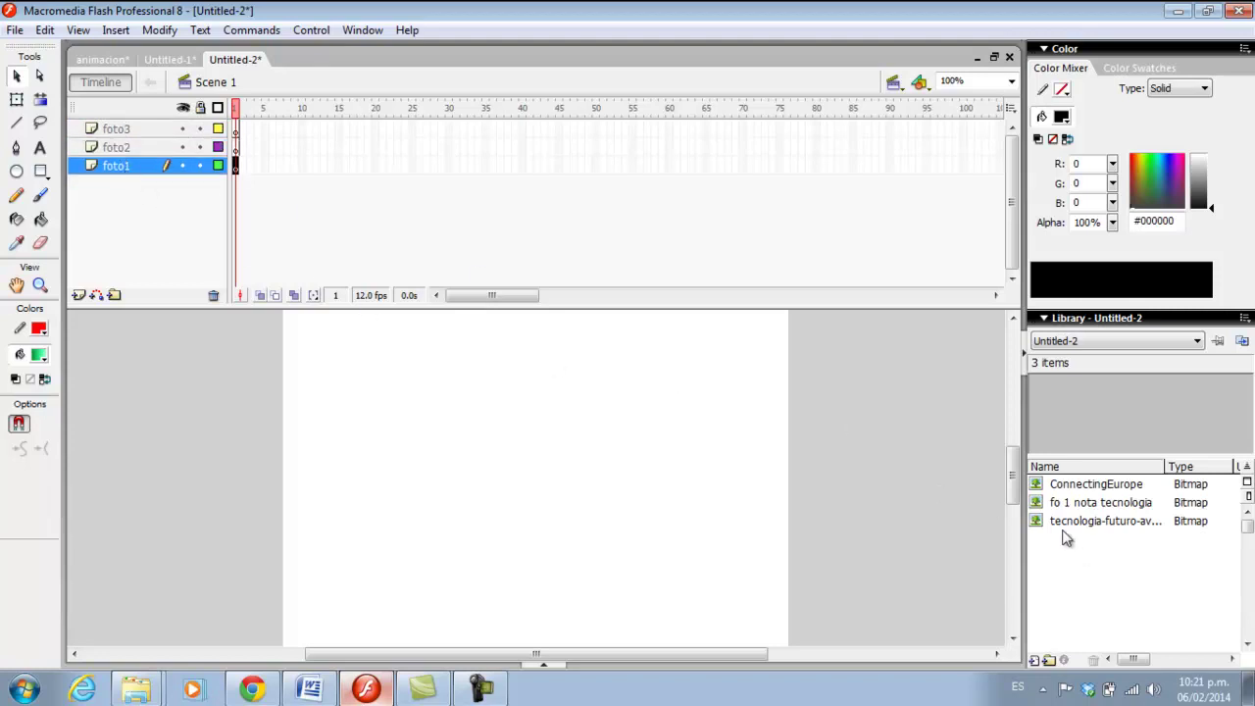
left_click_drag(1066, 488, 466, 455)
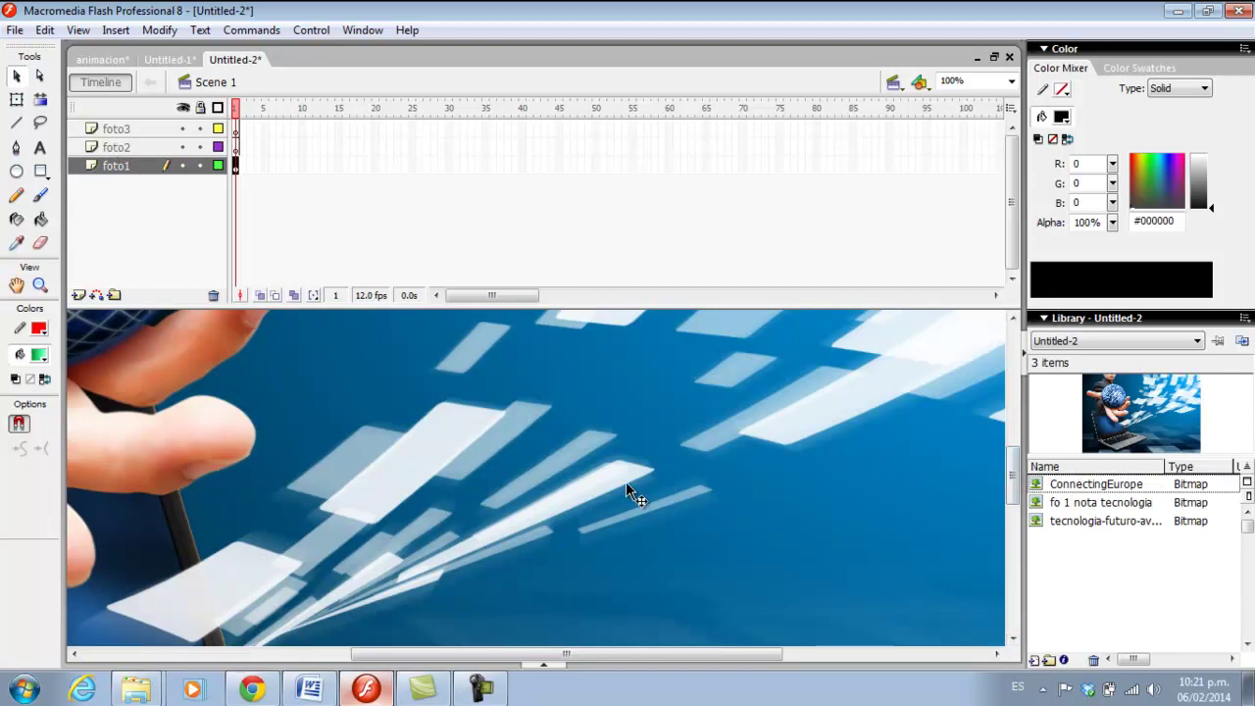
left_click(559, 667)
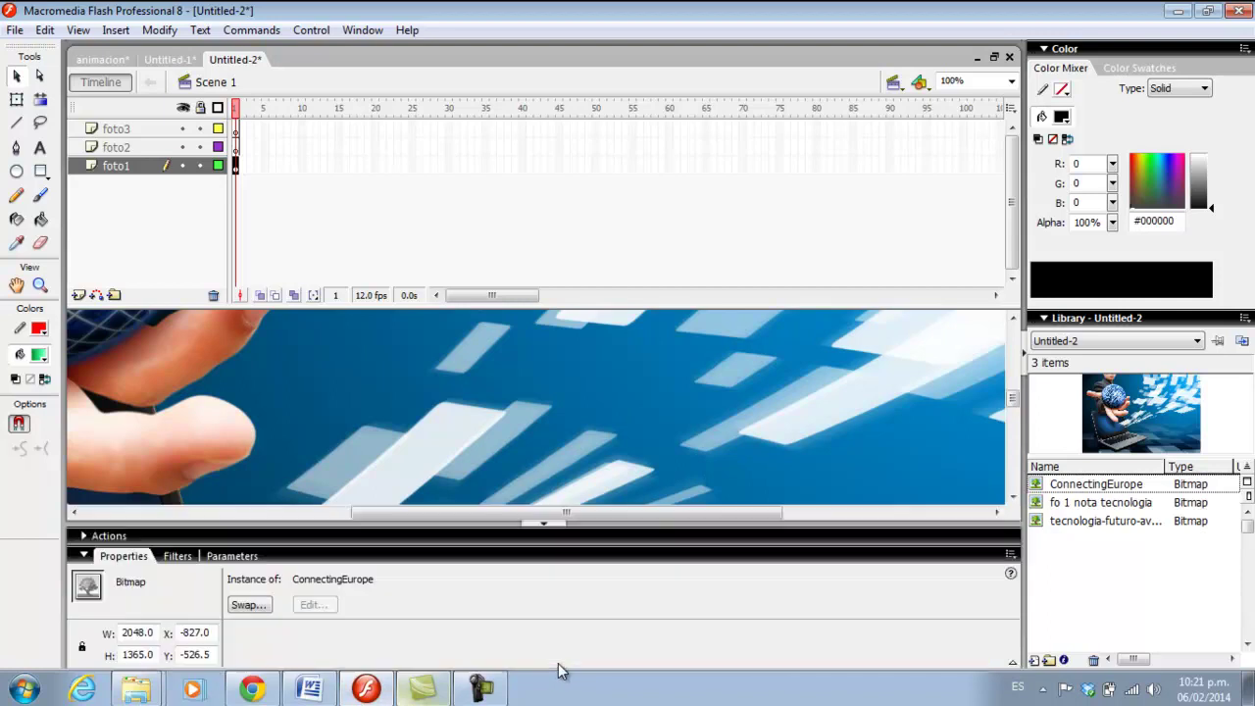
double_click(151, 633)
type("550")
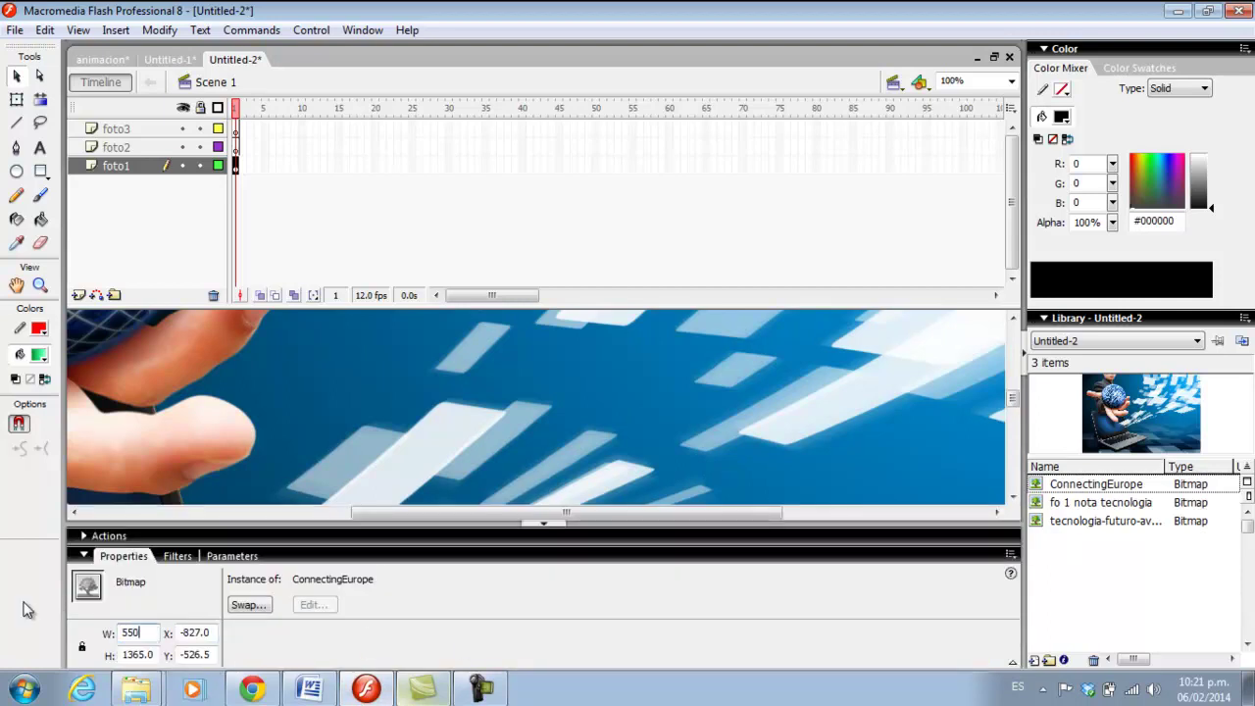
left_click(155, 655)
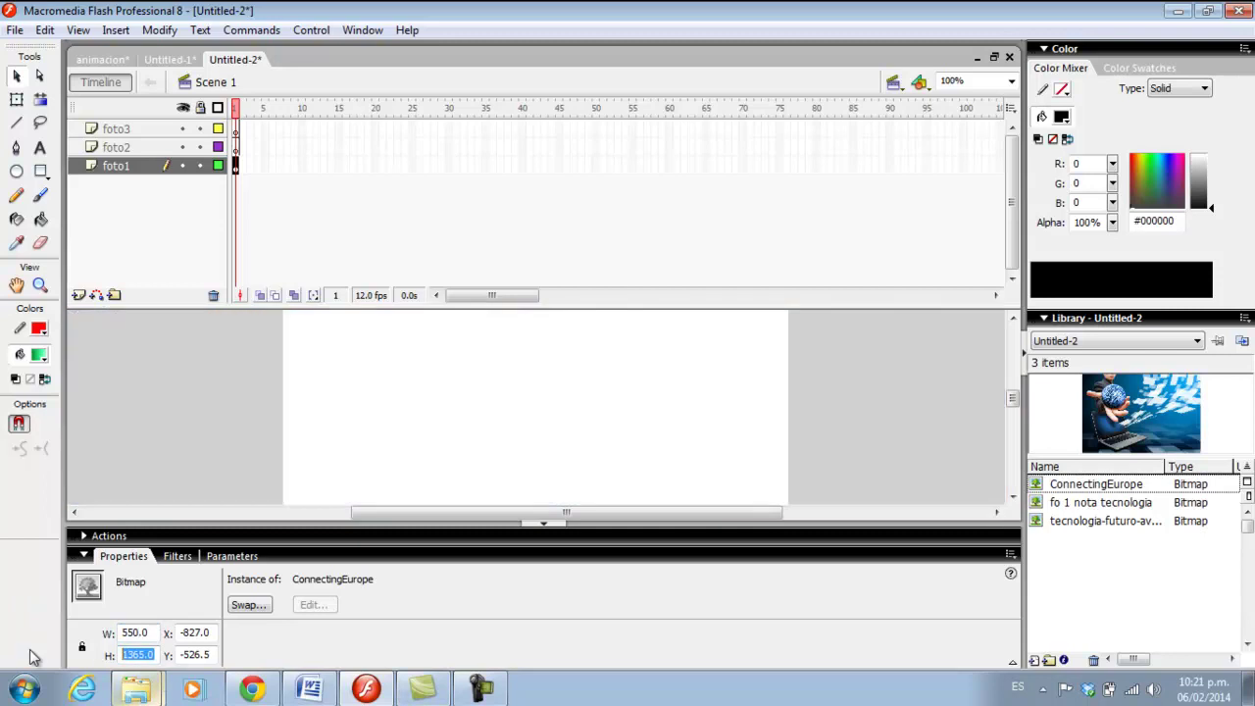
type("400")
Step: Set the ConnectingEurope image's X and Y position to 0 so it covers the stage
left_click(213, 633)
left_click(1013, 82)
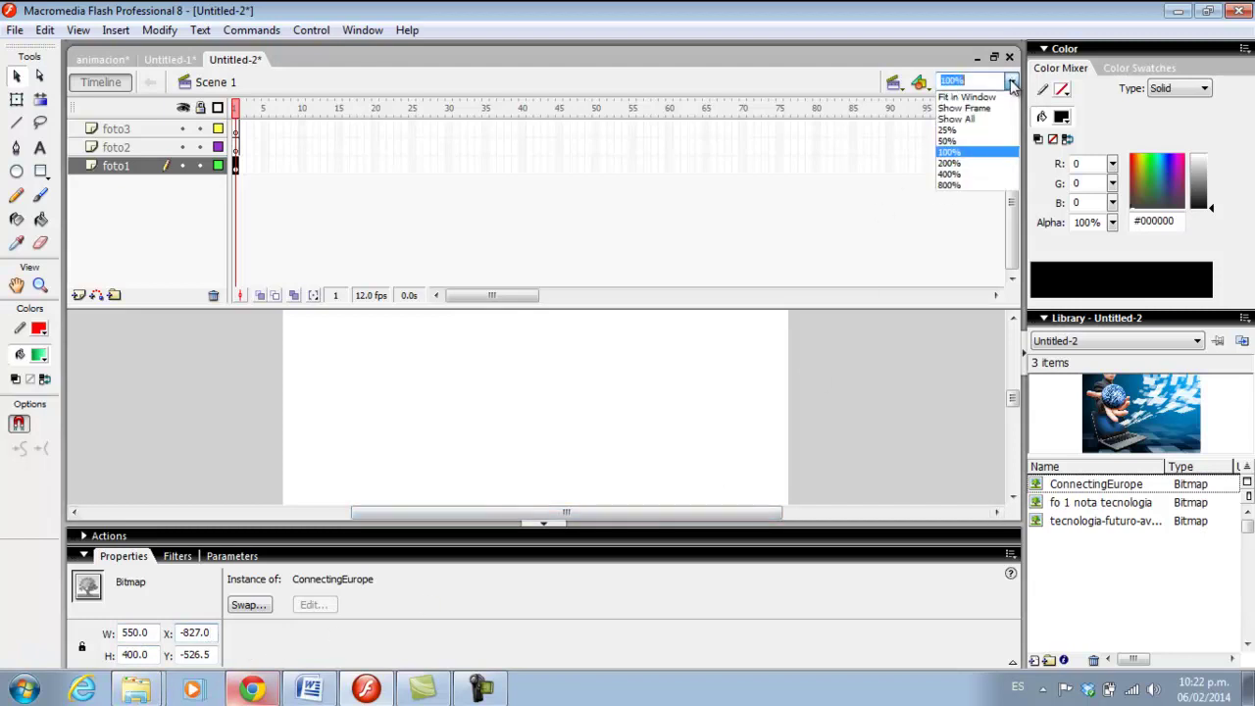
left_click(961, 119)
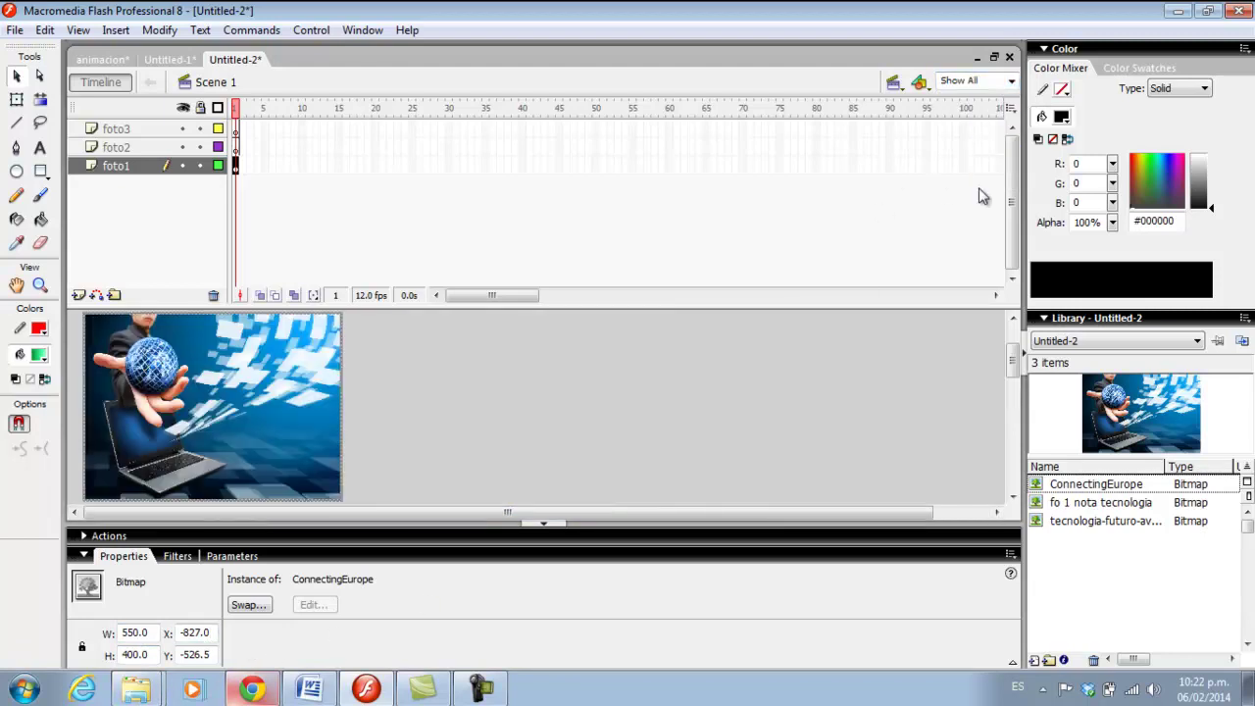
left_click(1013, 82)
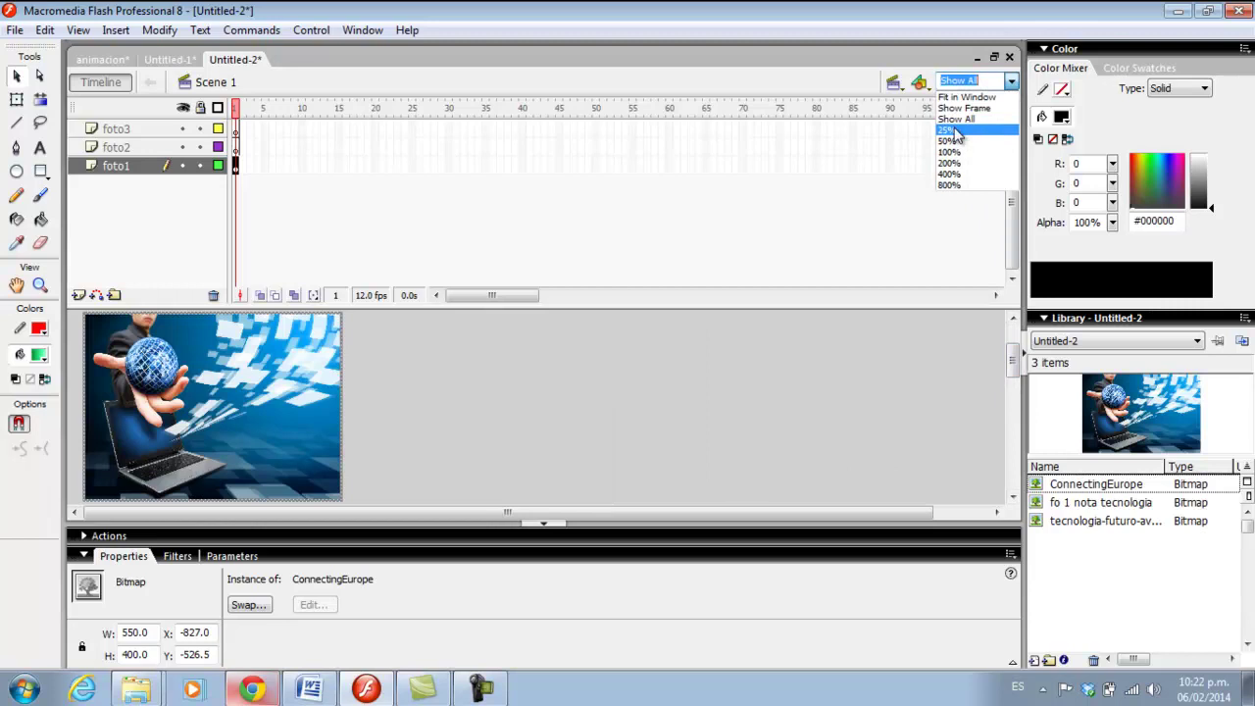
left_click(951, 131)
scroll(1016, 381, "down", 3)
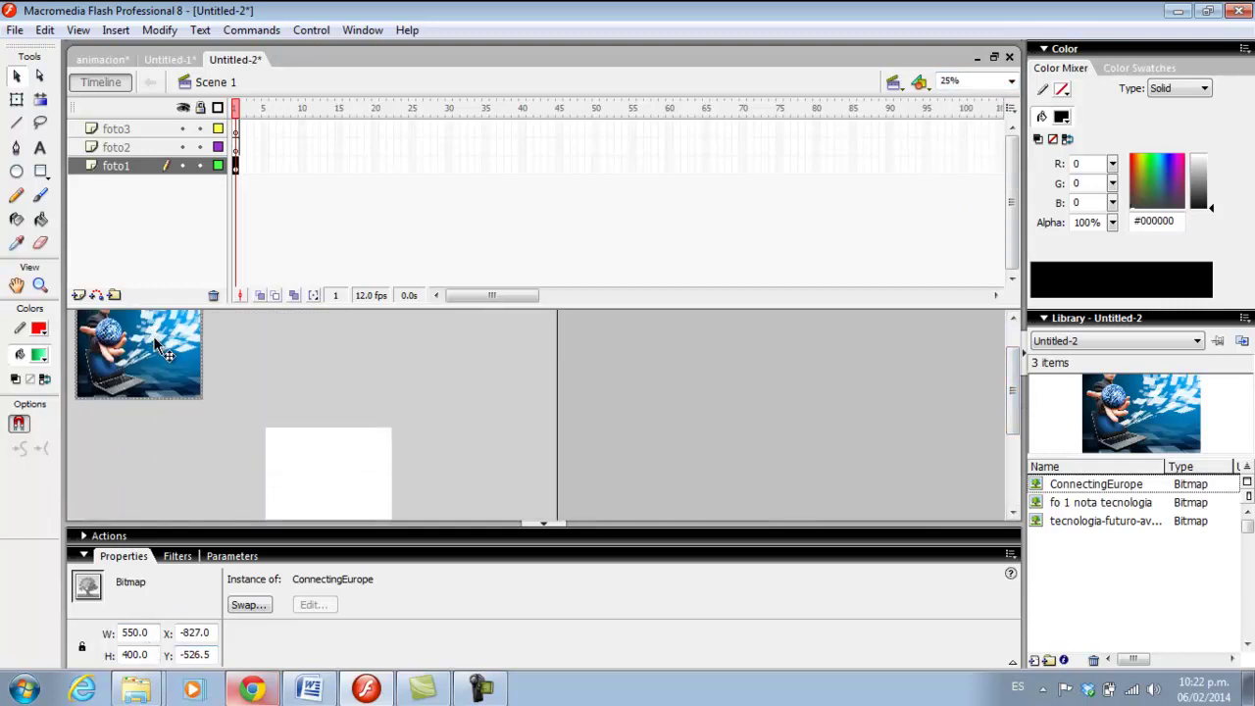
left_click(196, 633)
type("0")
left_click(216, 654)
type("0")
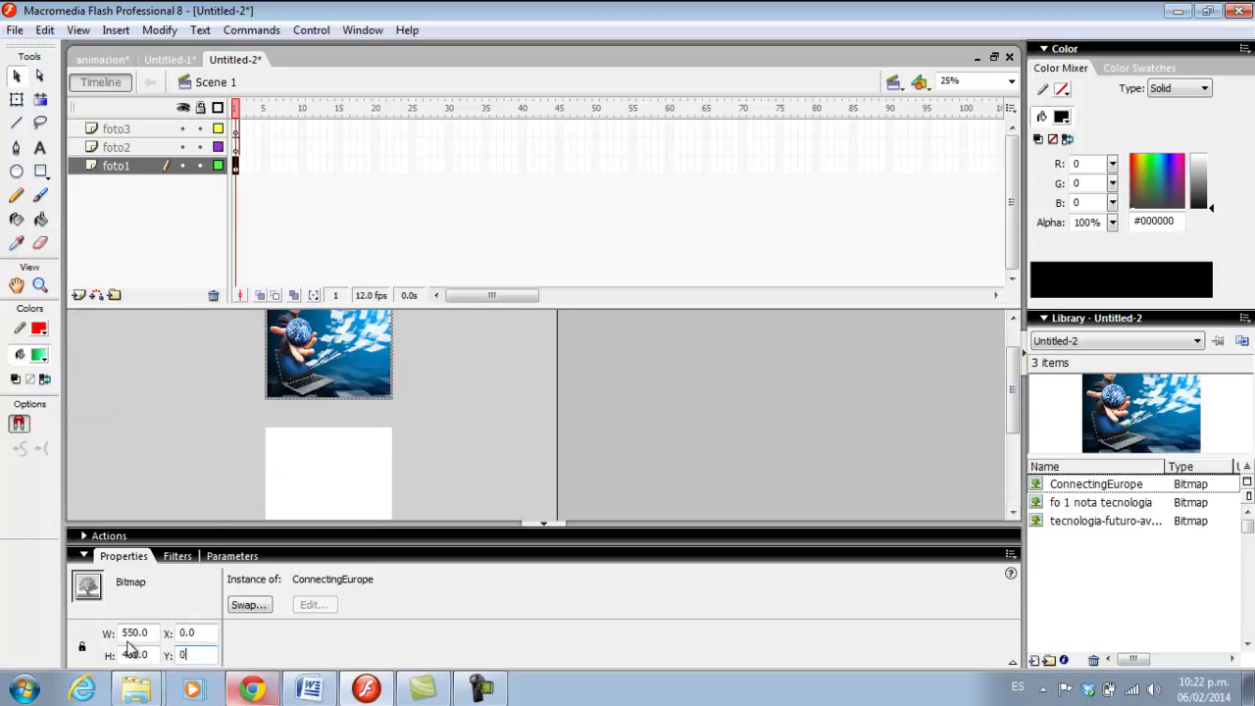
left_click(204, 633)
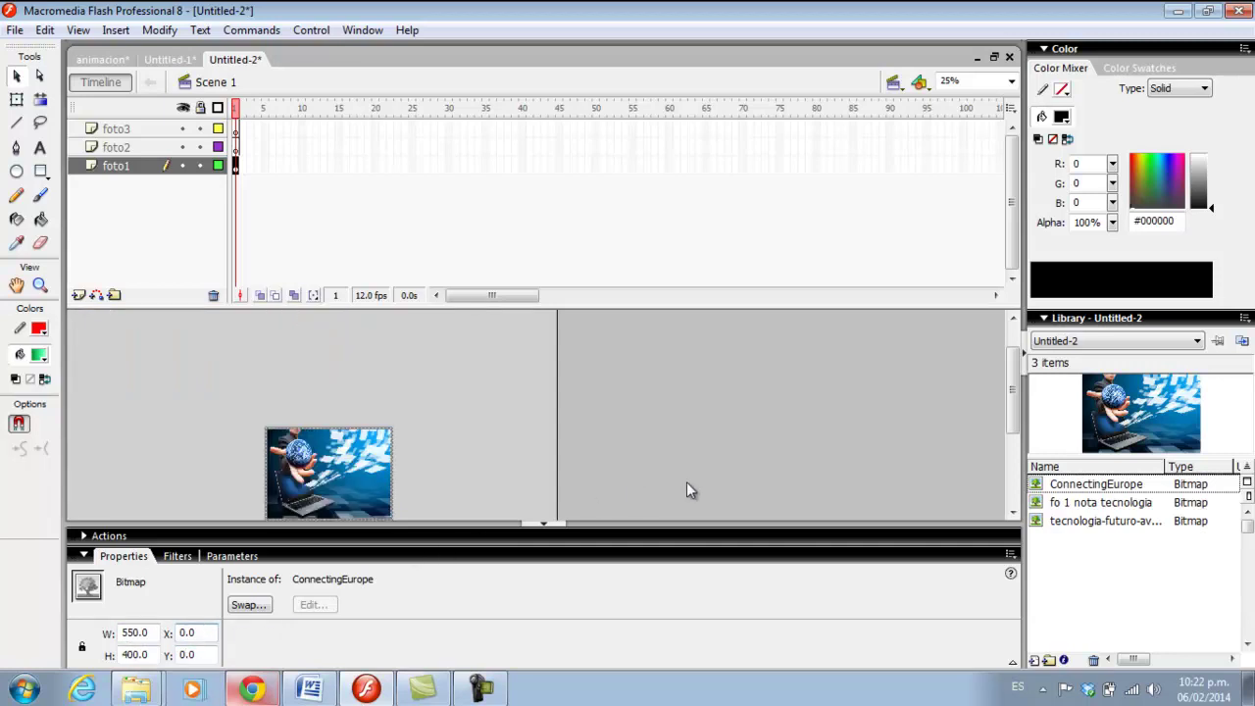
left_click_drag(1012, 401, 1013, 422)
left_click(513, 448)
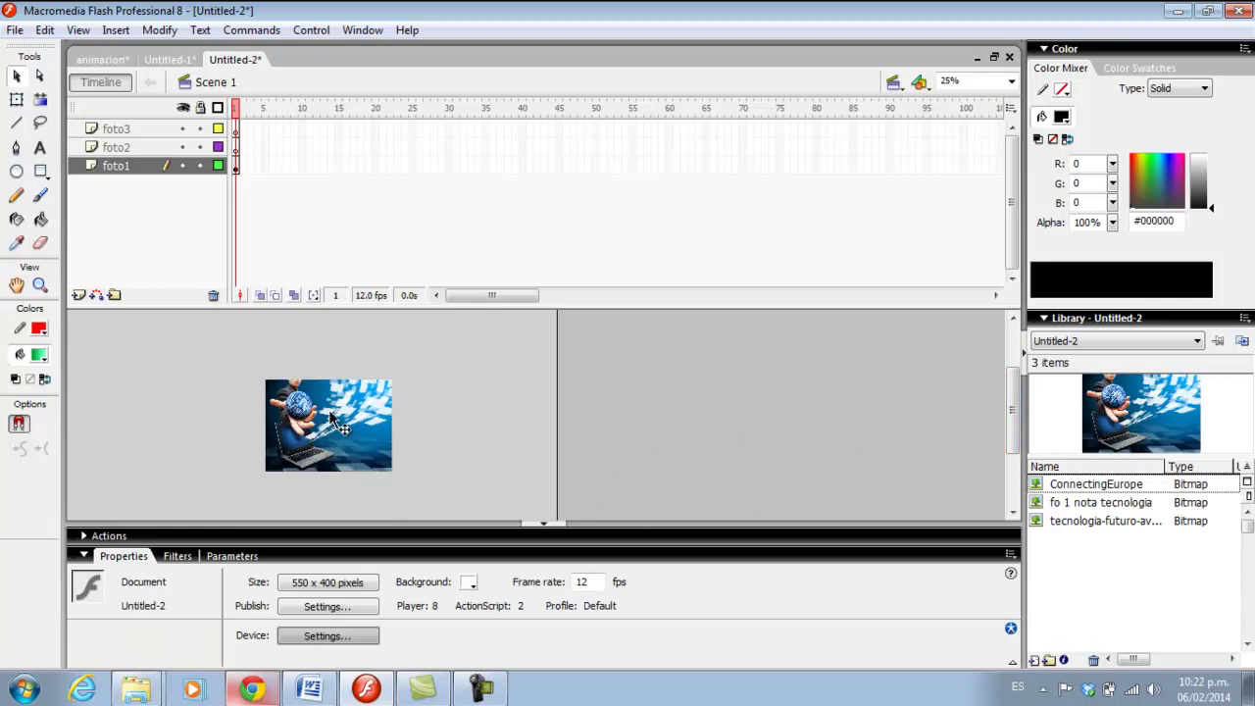
Step: Lock and hide the foto1 layer, and make foto2 the active layer
left_click(201, 166)
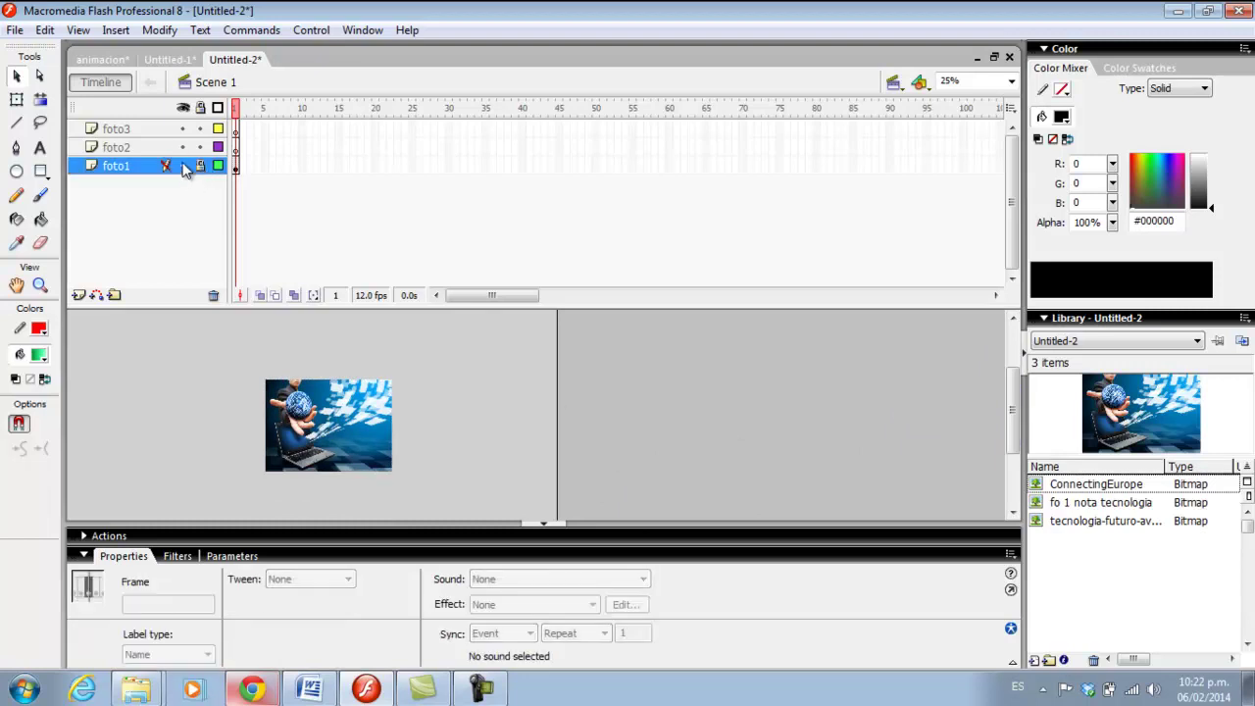
left_click(182, 166)
left_click(123, 148)
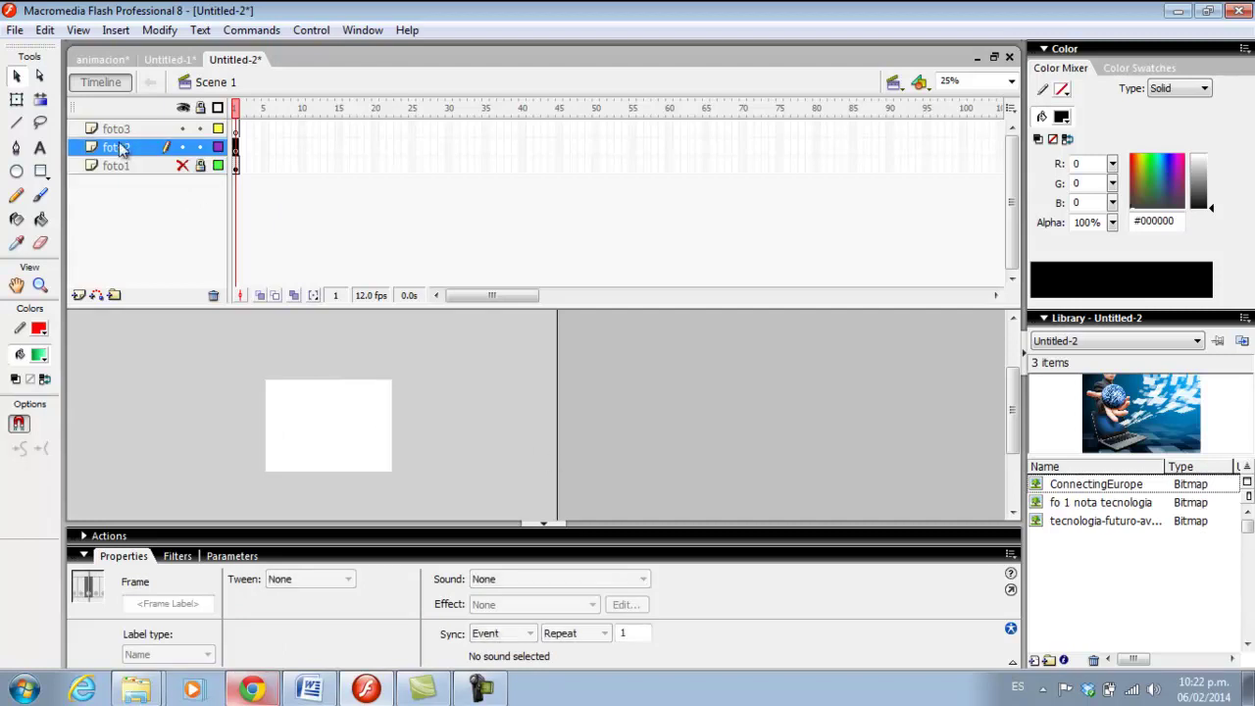
Step: Place the fo 1 nota tecnologia bitmap on the stage in layer foto2 and set its size to 550 by 400
left_click(1087, 502)
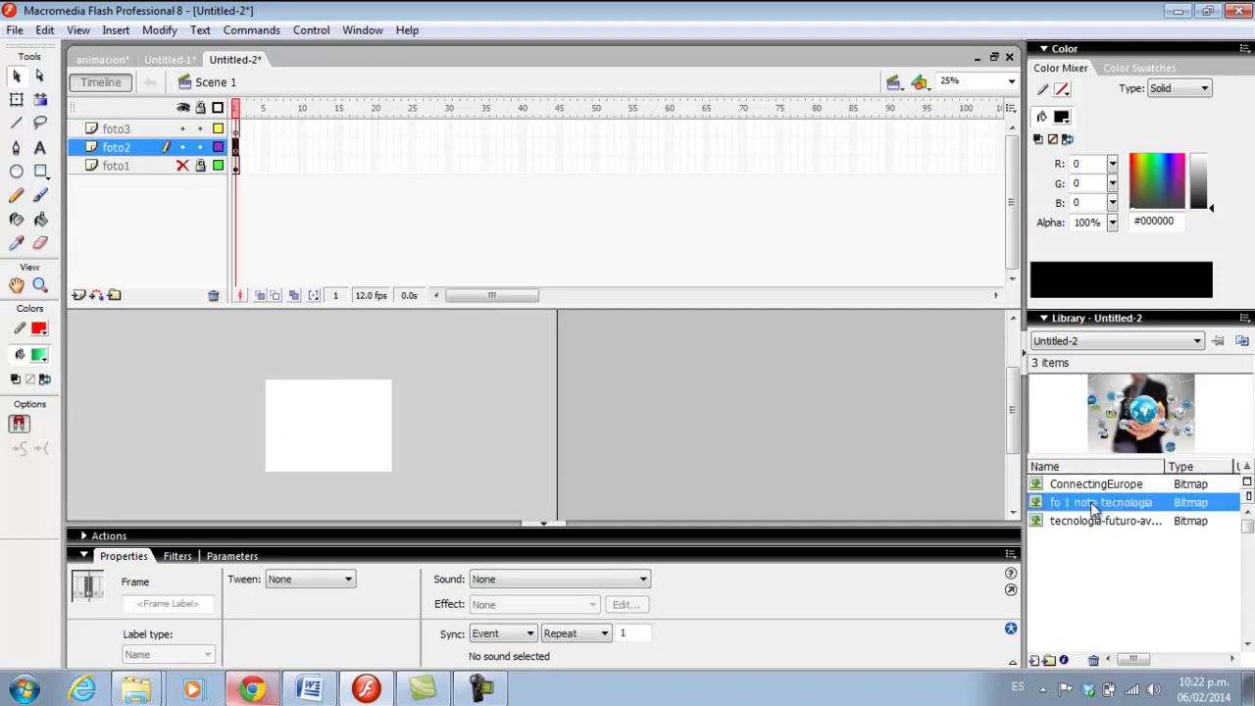
left_click_drag(1080, 502, 333, 406)
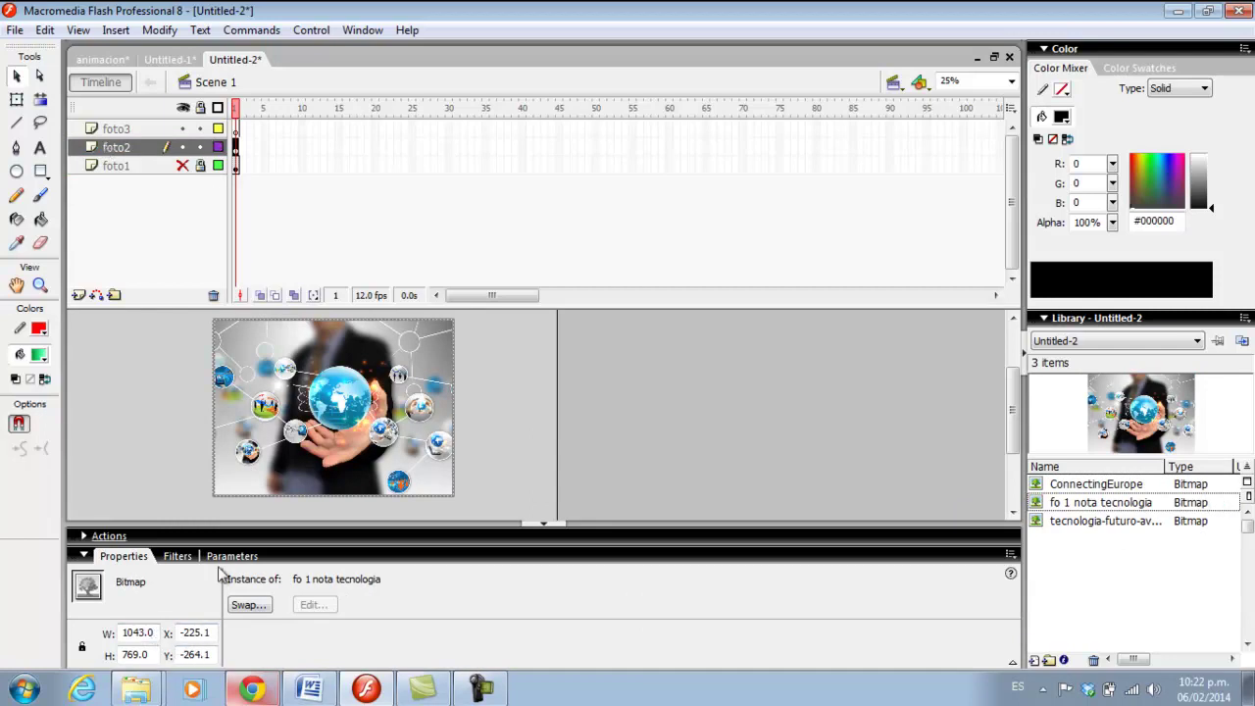
left_click_drag(165, 633, 84, 637)
type("550")
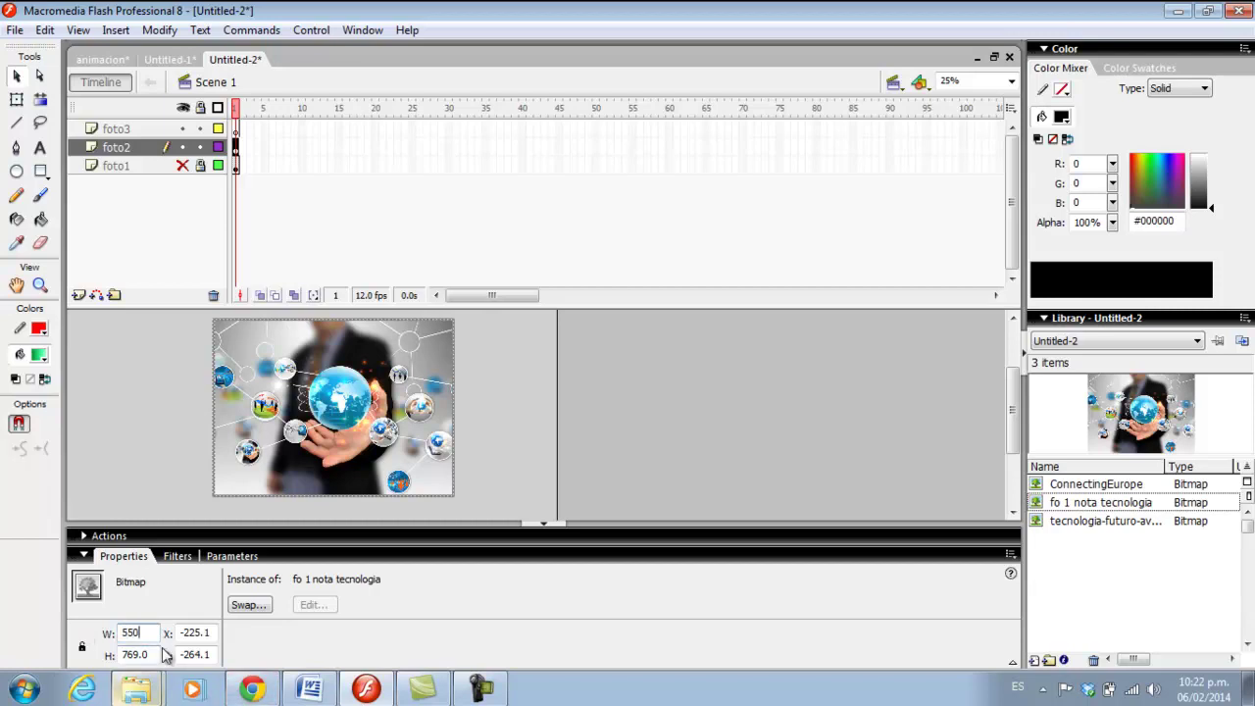
key("Tab")
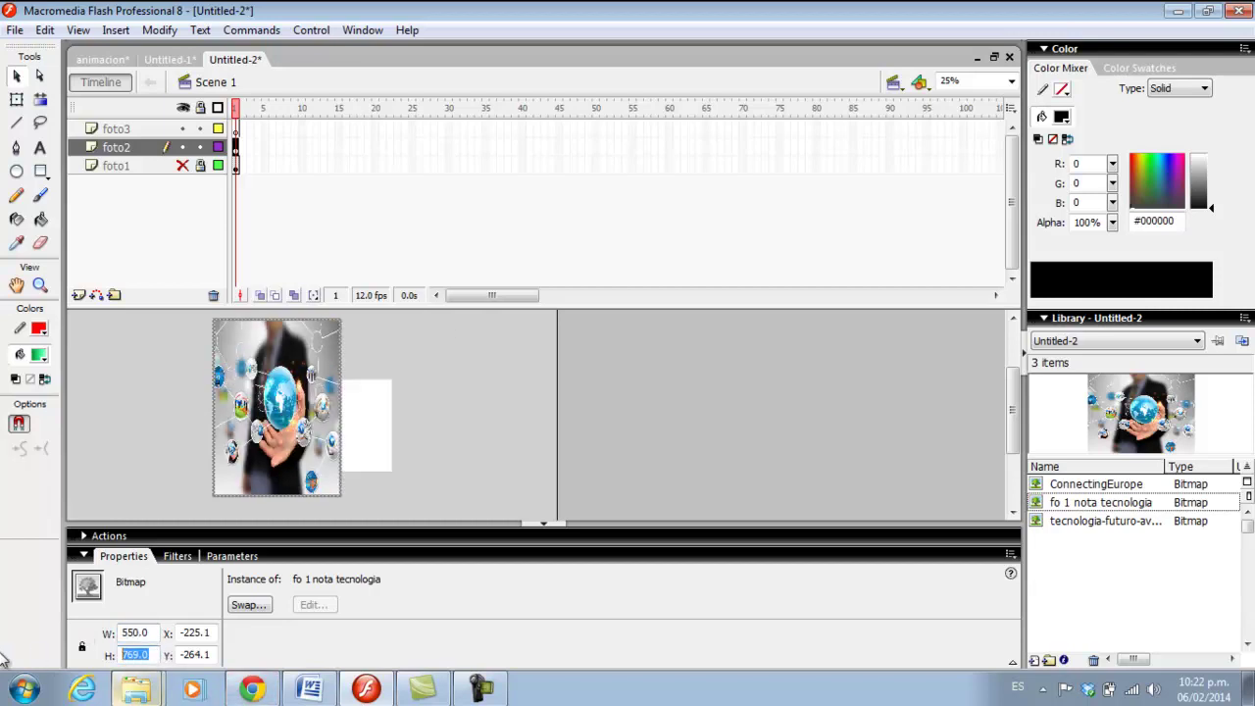
type("400")
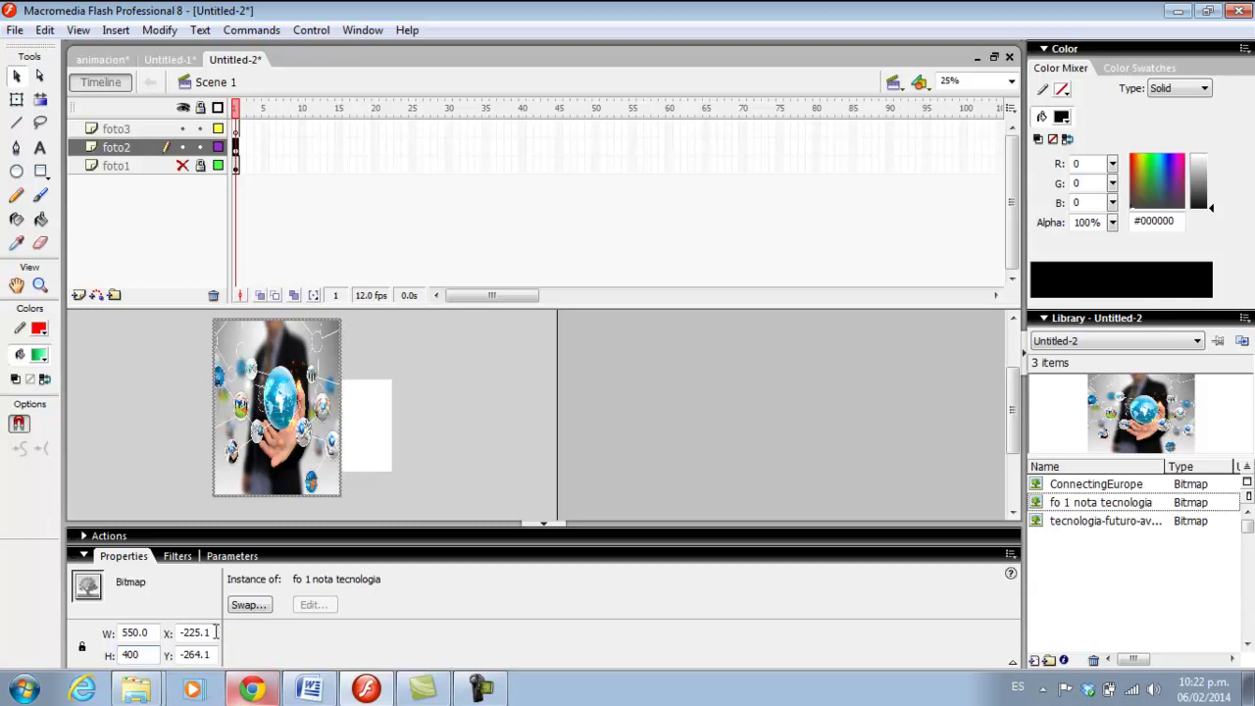
Step: Set the X and Y position of the fo 1 nota tecnologia image to 0
key("Tab")
type("0")
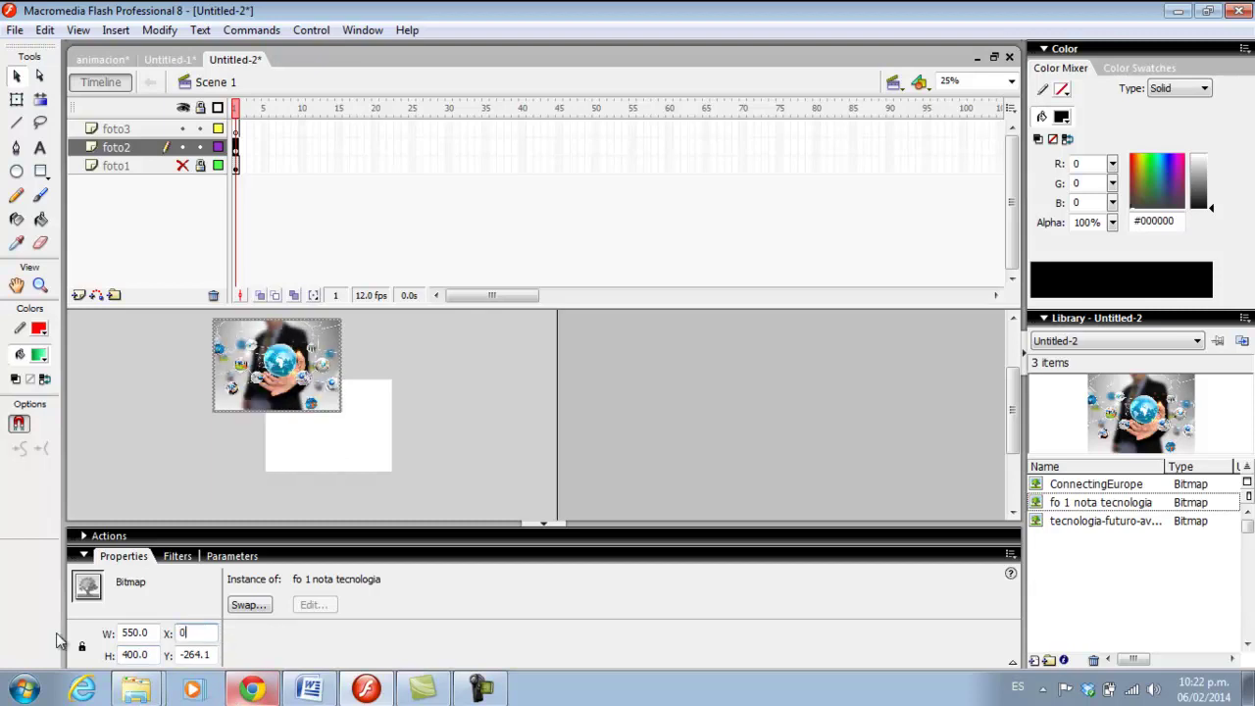
key("Tab")
type("0")
key("Return")
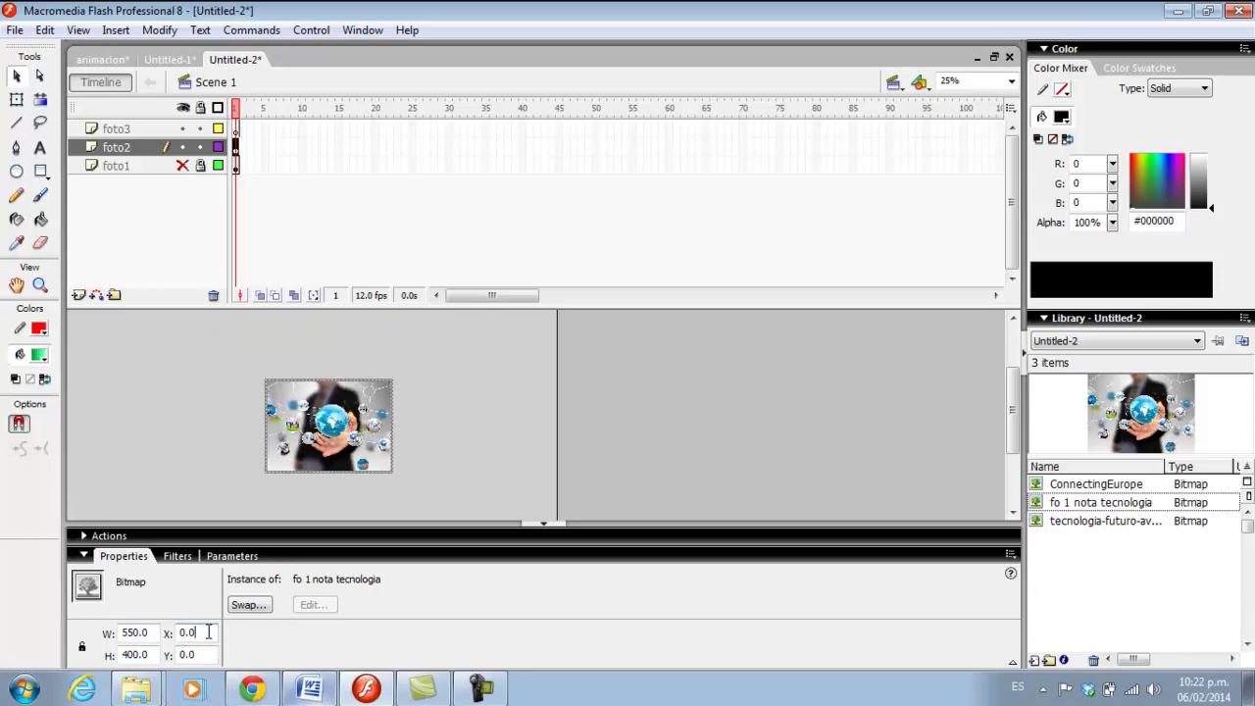
Step: Lock and hide the foto2 layer, and make foto3 the active layer
left_click(201, 147)
left_click(182, 147)
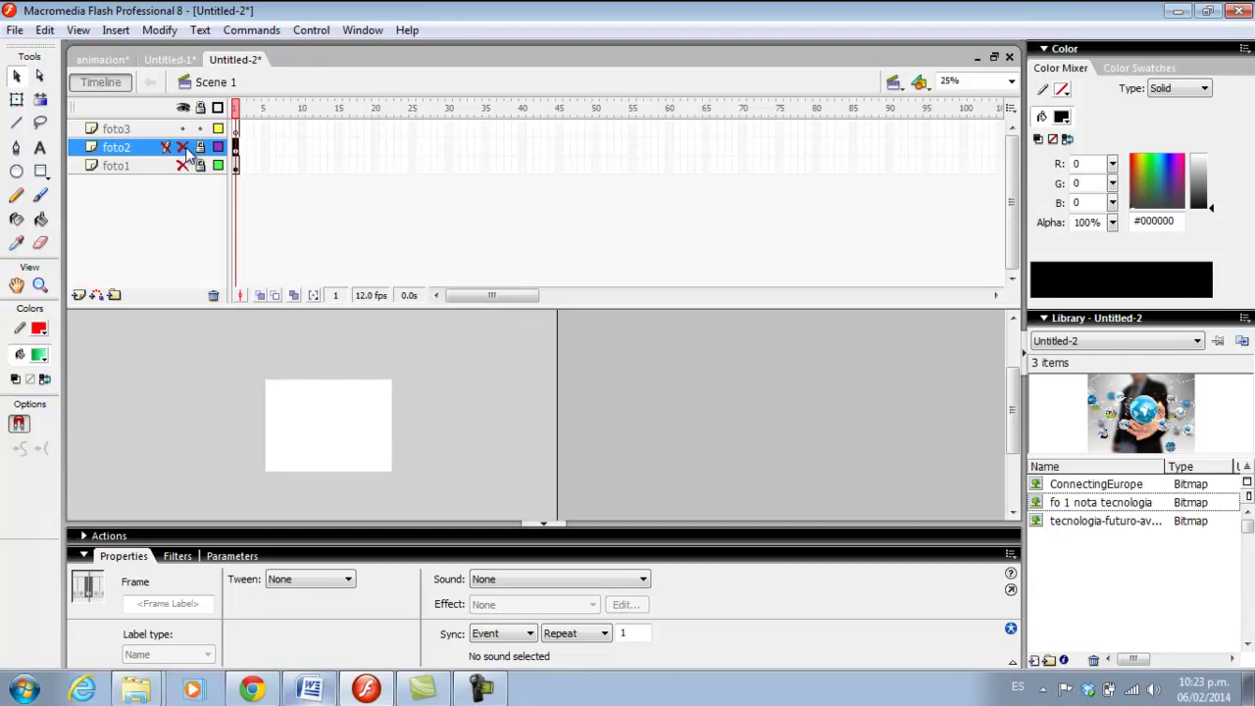
left_click(117, 132)
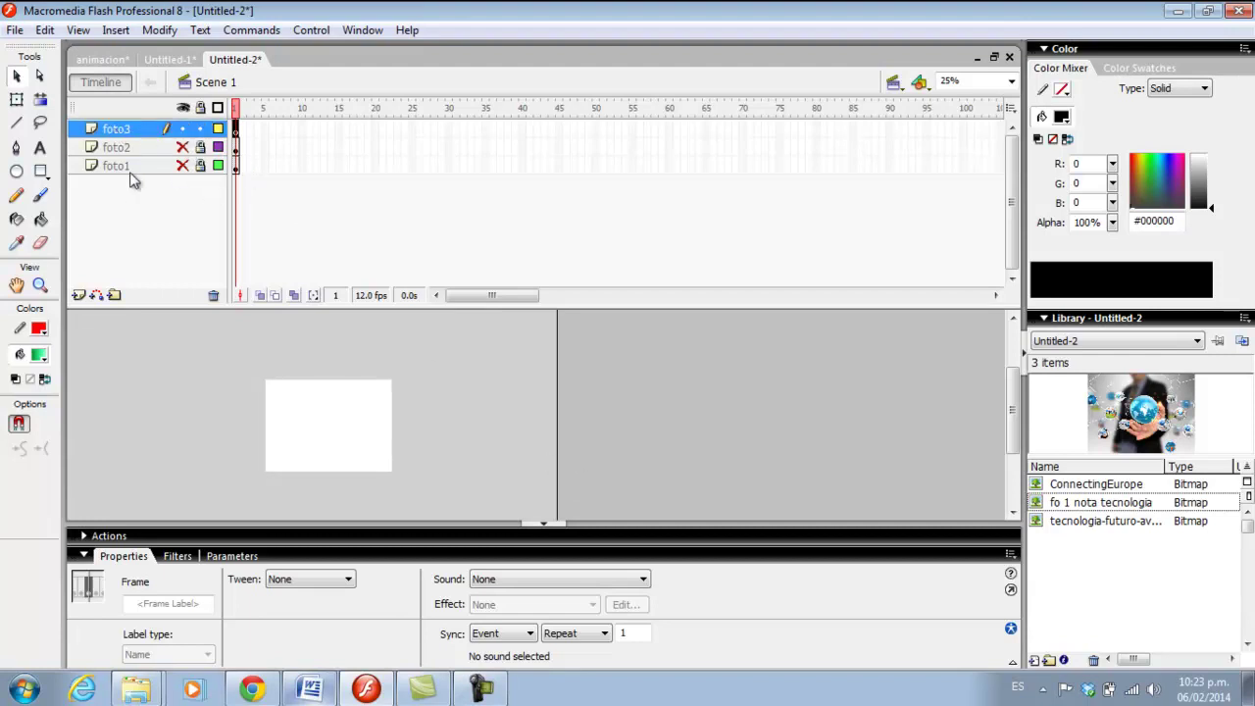
Step: Place the tecnologia-futuro-avances-tecnologicos-680x365 bitmap on the stage in layer foto3 and set its size to 550 by 400
left_click(1090, 521)
double_click(1091, 522)
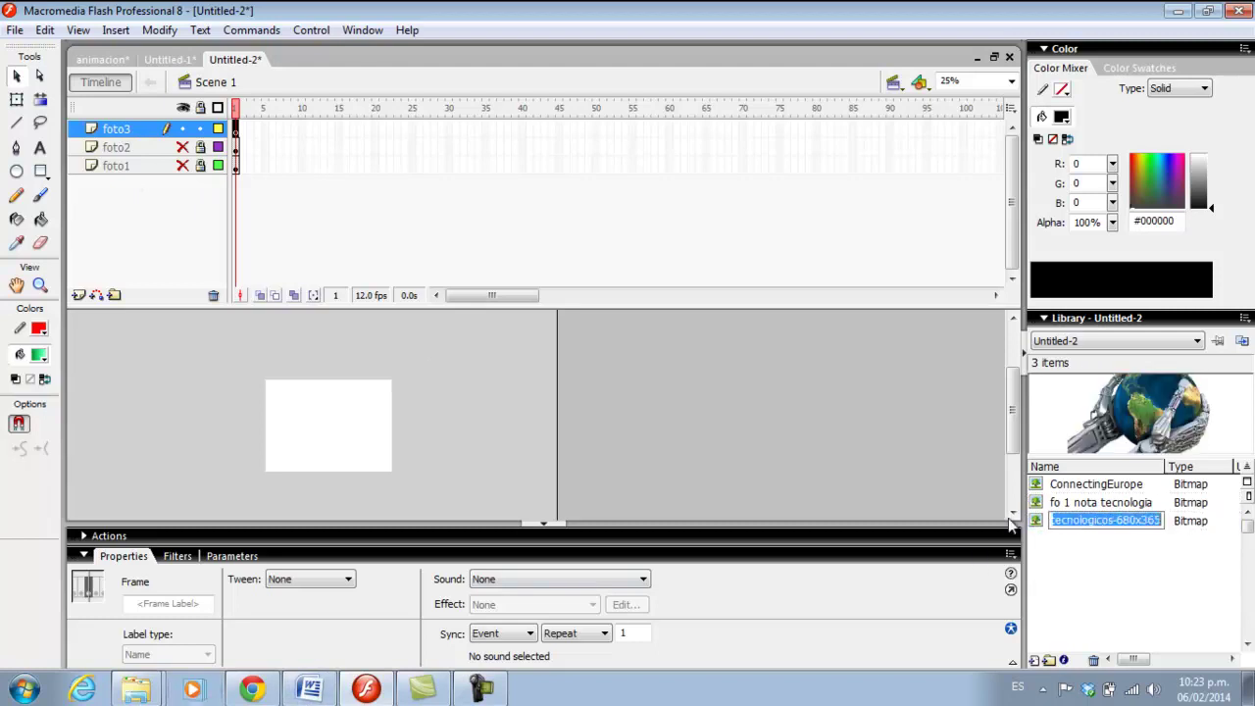
left_click_drag(1042, 520, 328, 427)
left_click(134, 633)
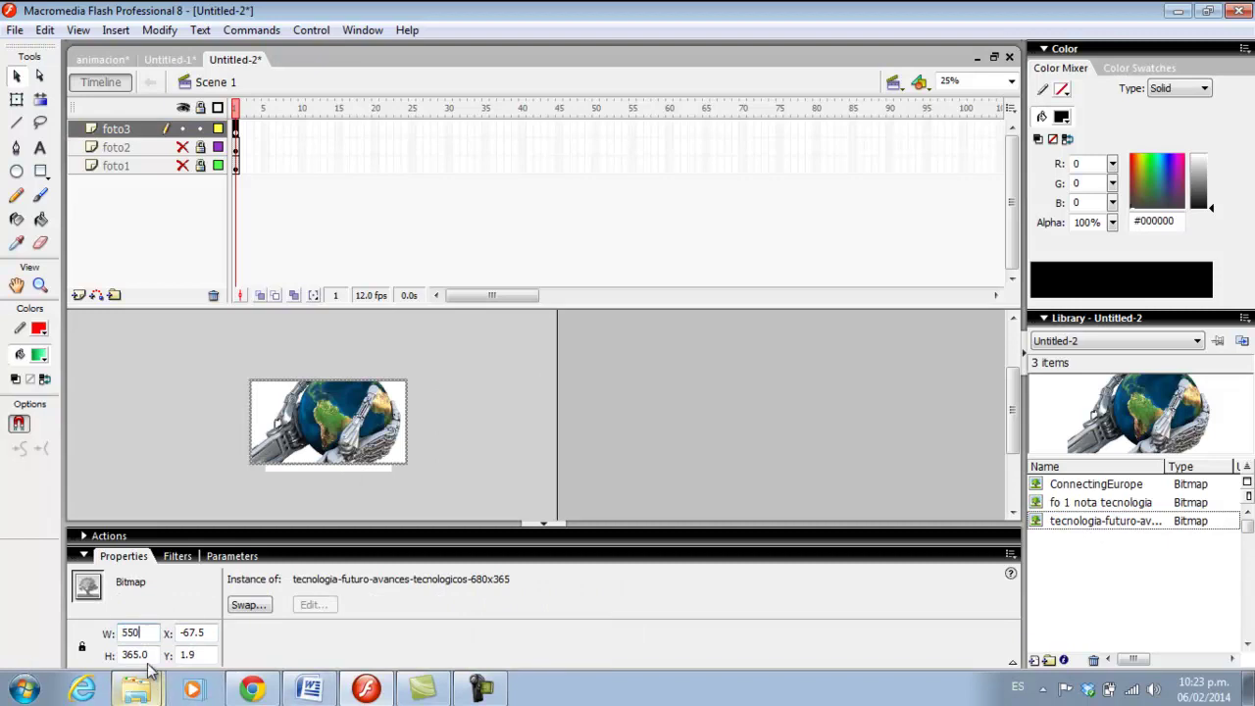
key("Tab")
type("40")
type("0")
key("Tab")
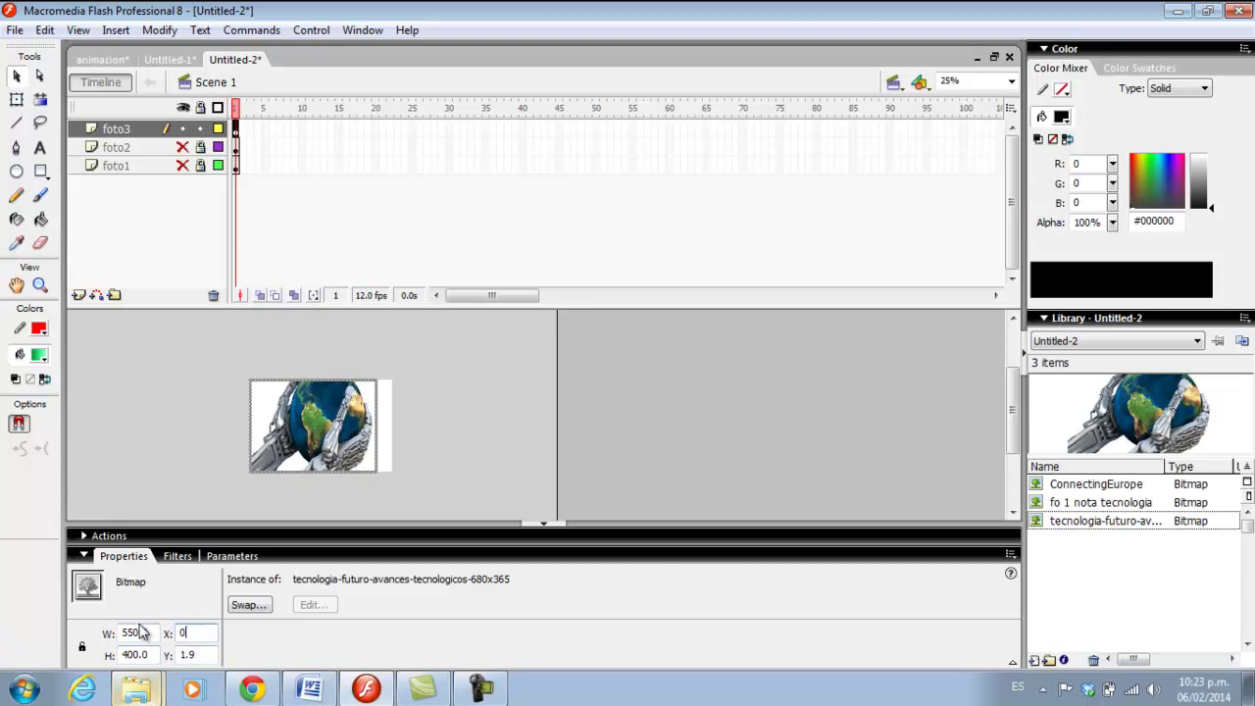
Step: Set the robot-hand globe image's X and Y position to 0 so it covers the stage
type("0")
key("Tab")
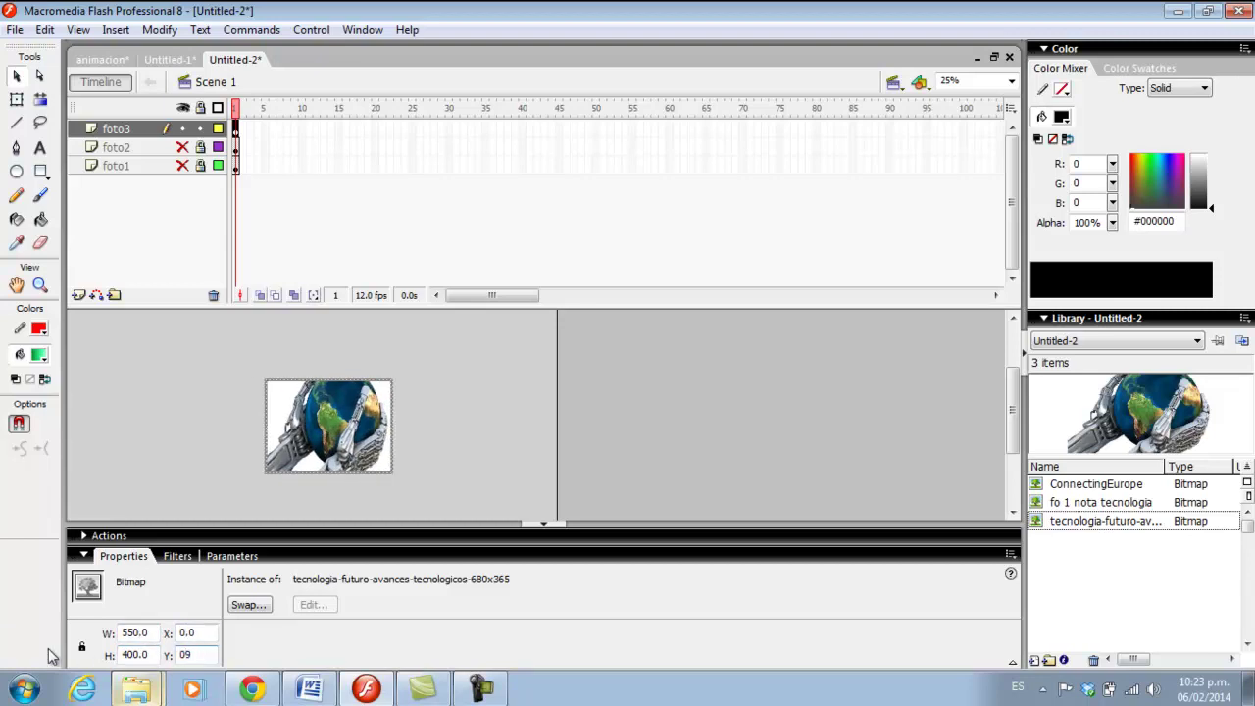
left_click(204, 633)
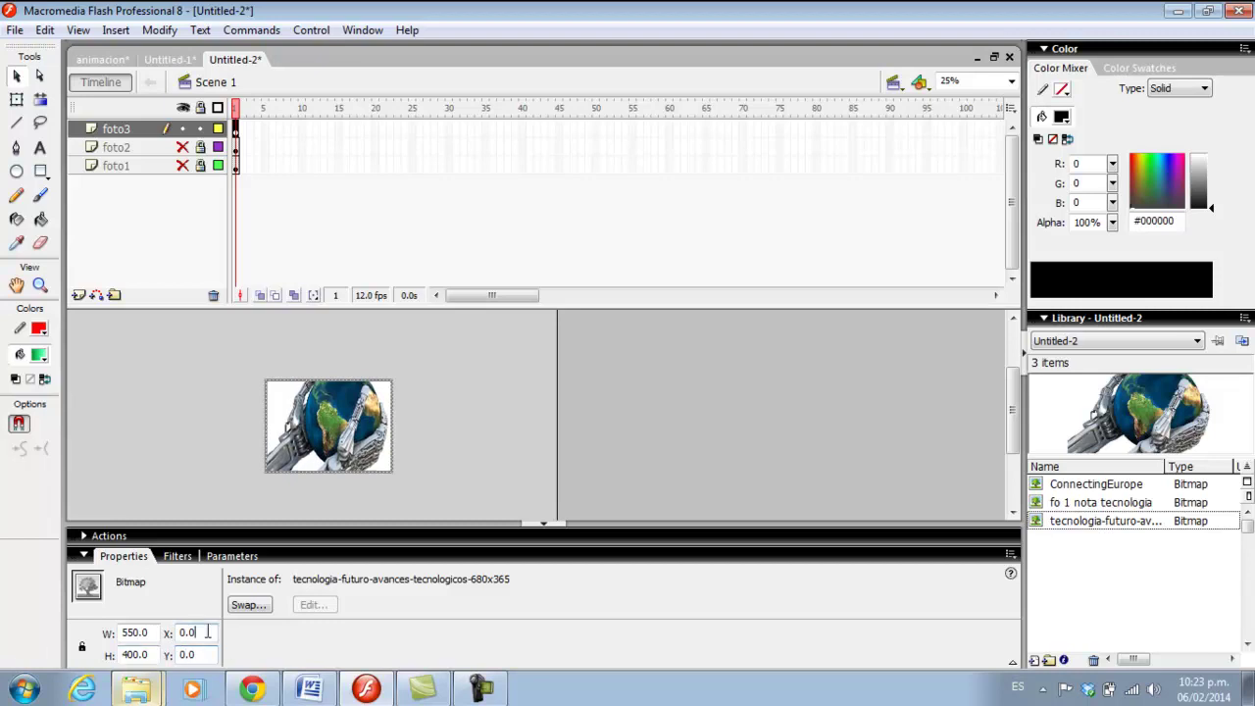
Step: Make the hidden foto2 and foto1 layers visible again and keep foto3 as the active layer
left_click(182, 148)
left_click(182, 165)
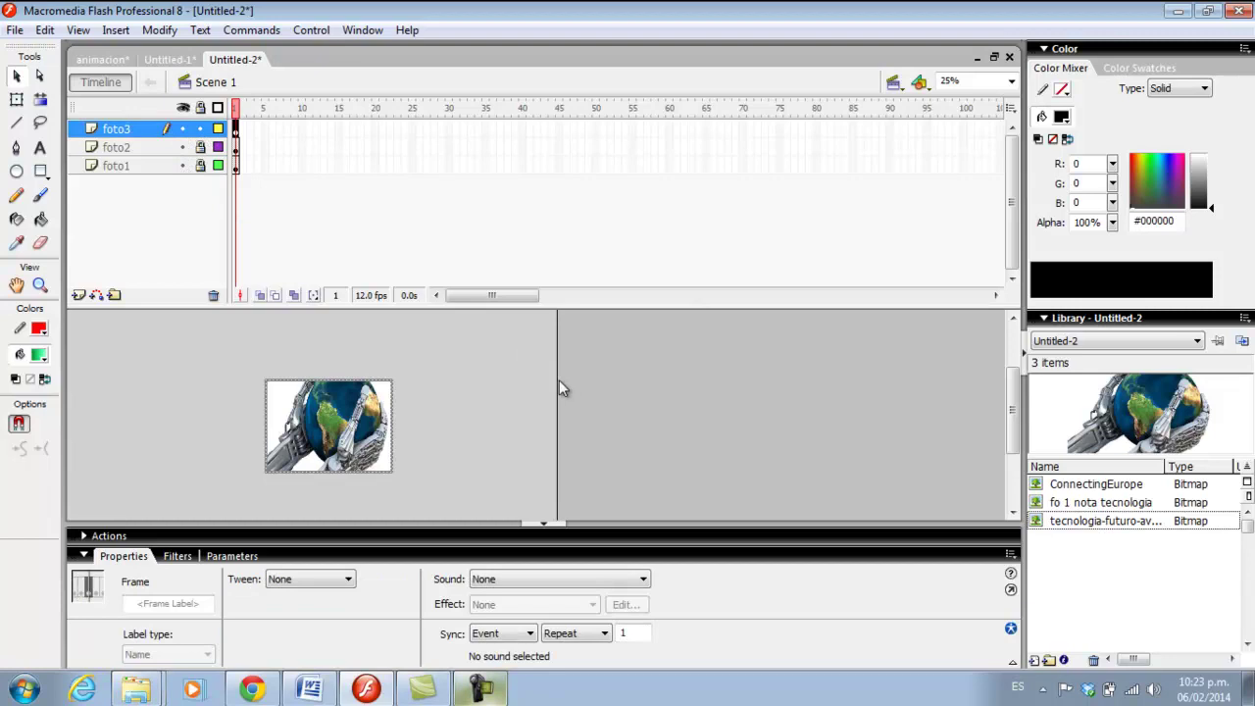
left_click(143, 164)
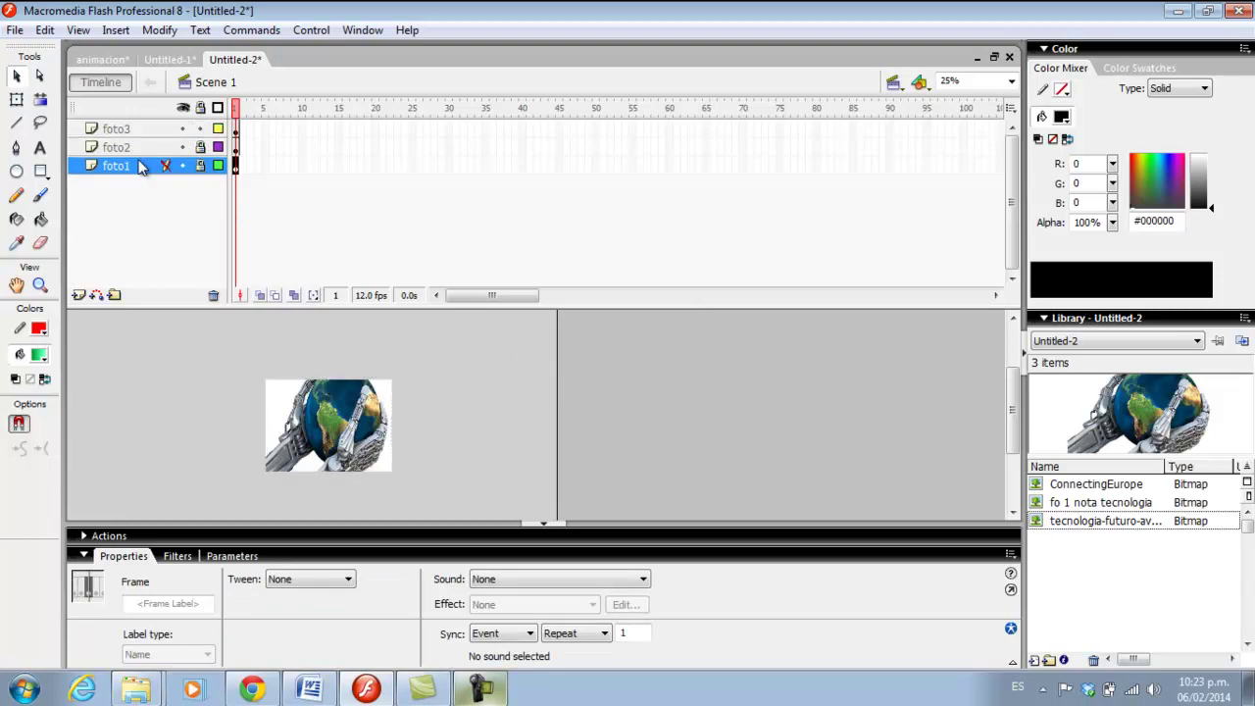
left_click(124, 129)
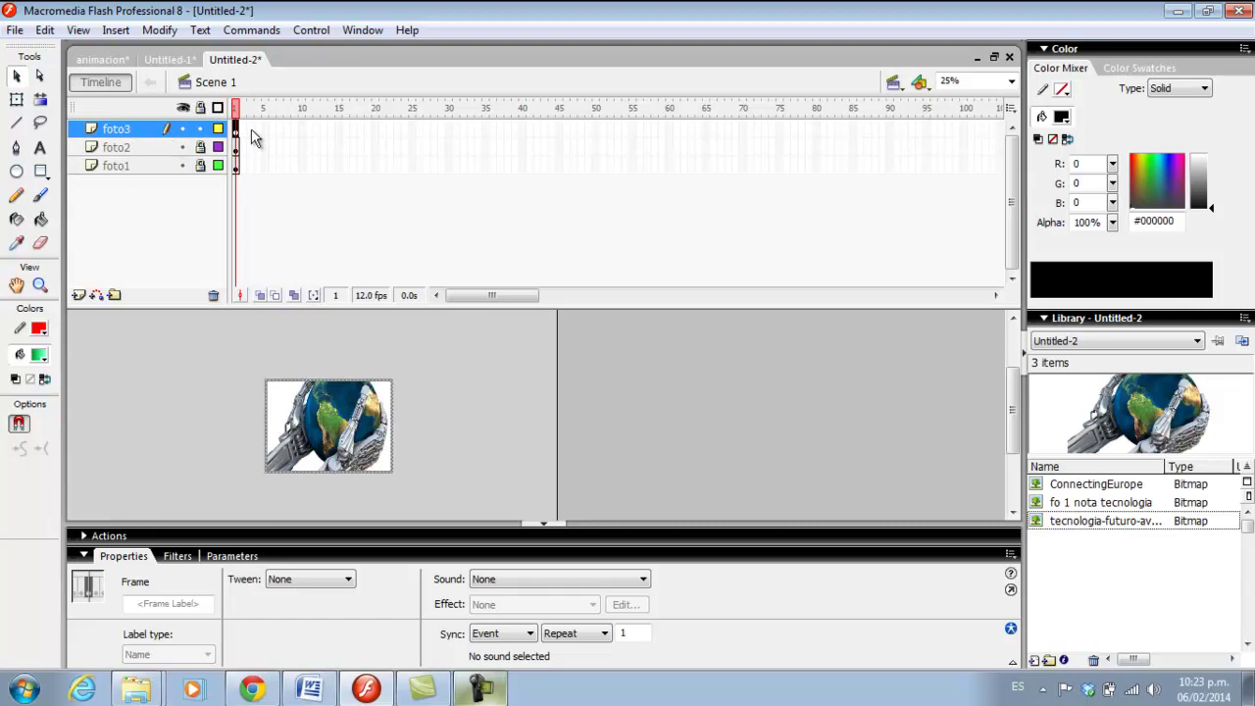
Step: Cycle the layer order by moving foto3, foto2 and foto1 in turn to the bottom of the stack
left_click_drag(126, 132, 112, 174)
left_click(122, 129)
double_click(119, 129)
left_click(102, 137)
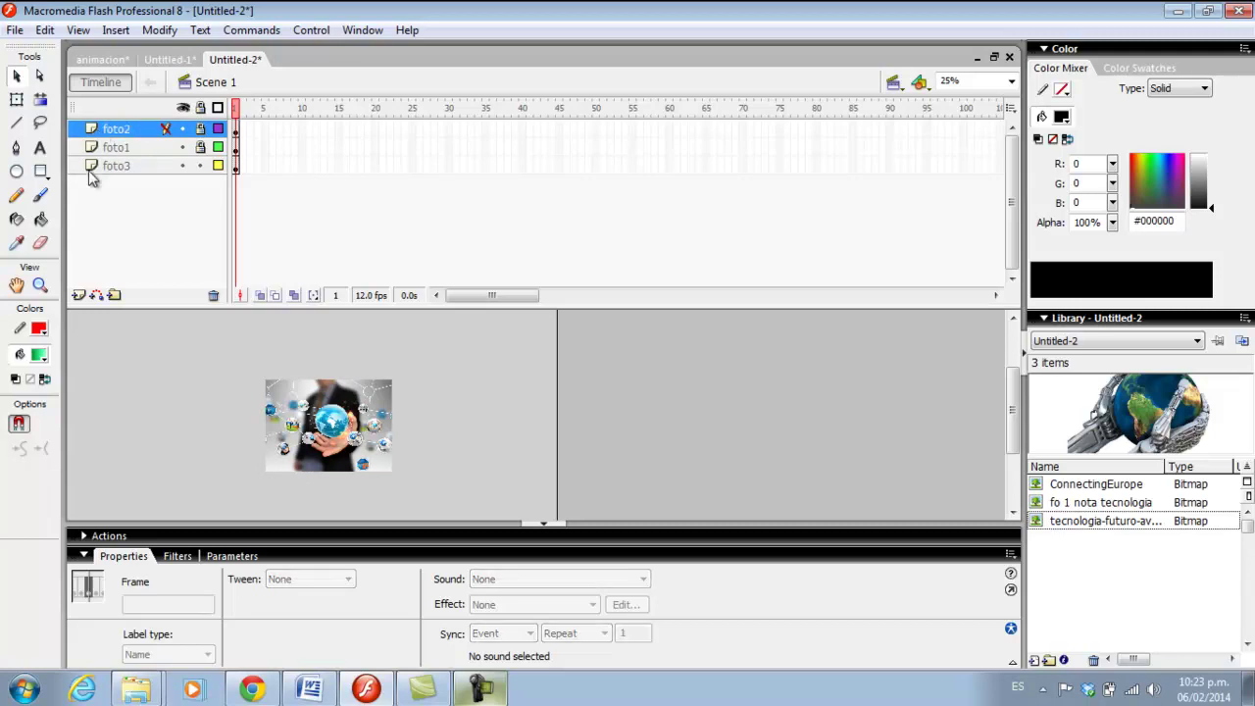
left_click_drag(98, 138, 98, 183)
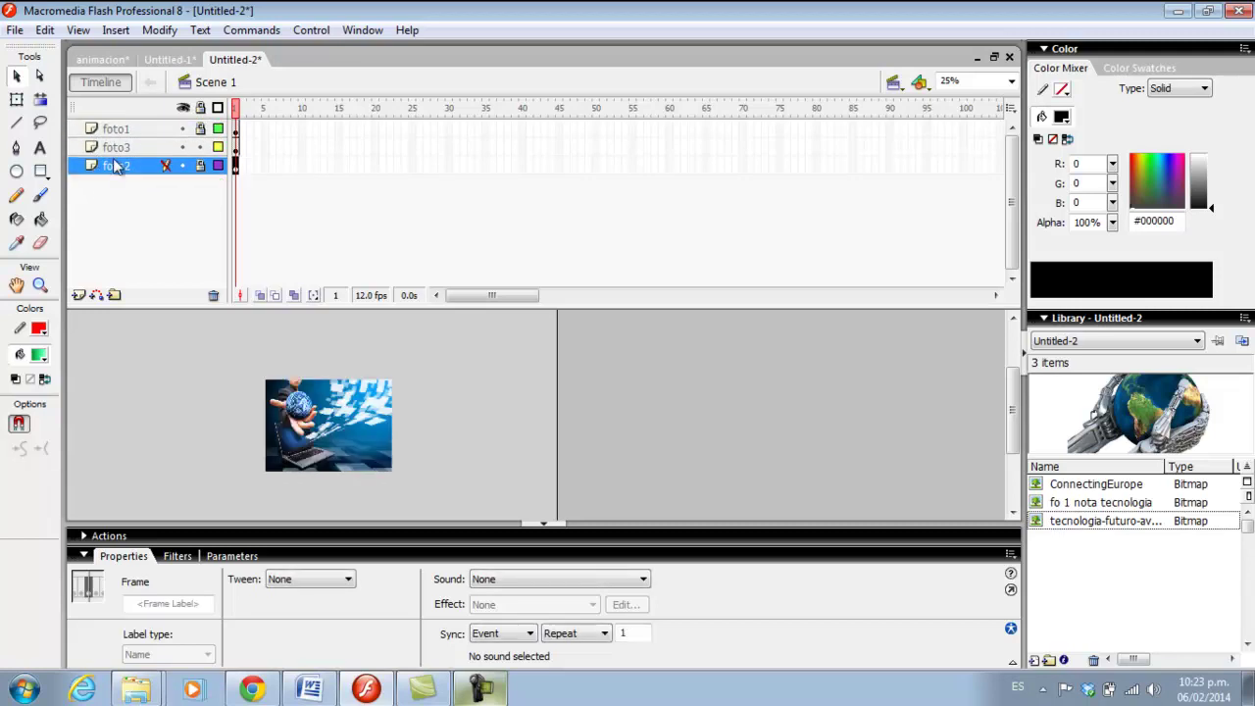
left_click_drag(92, 126, 93, 182)
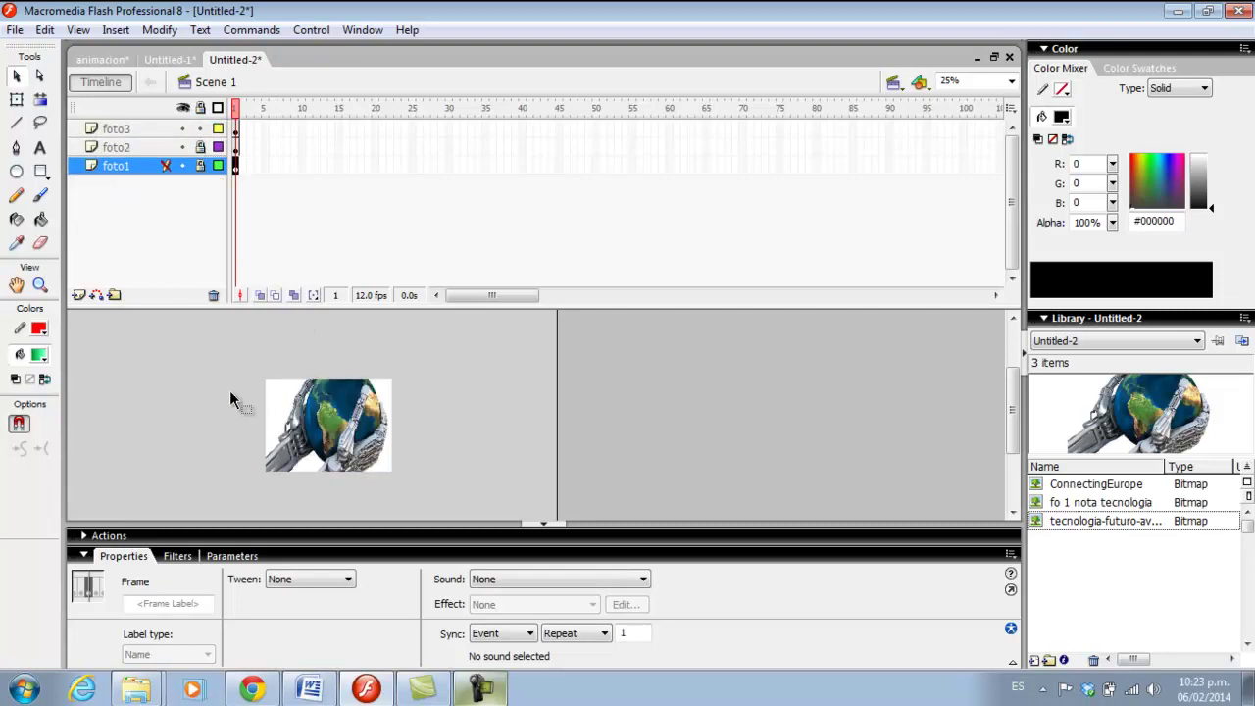
left_click(116, 147)
left_click(116, 128)
left_click(116, 149)
left_click(120, 167)
left_click(236, 128)
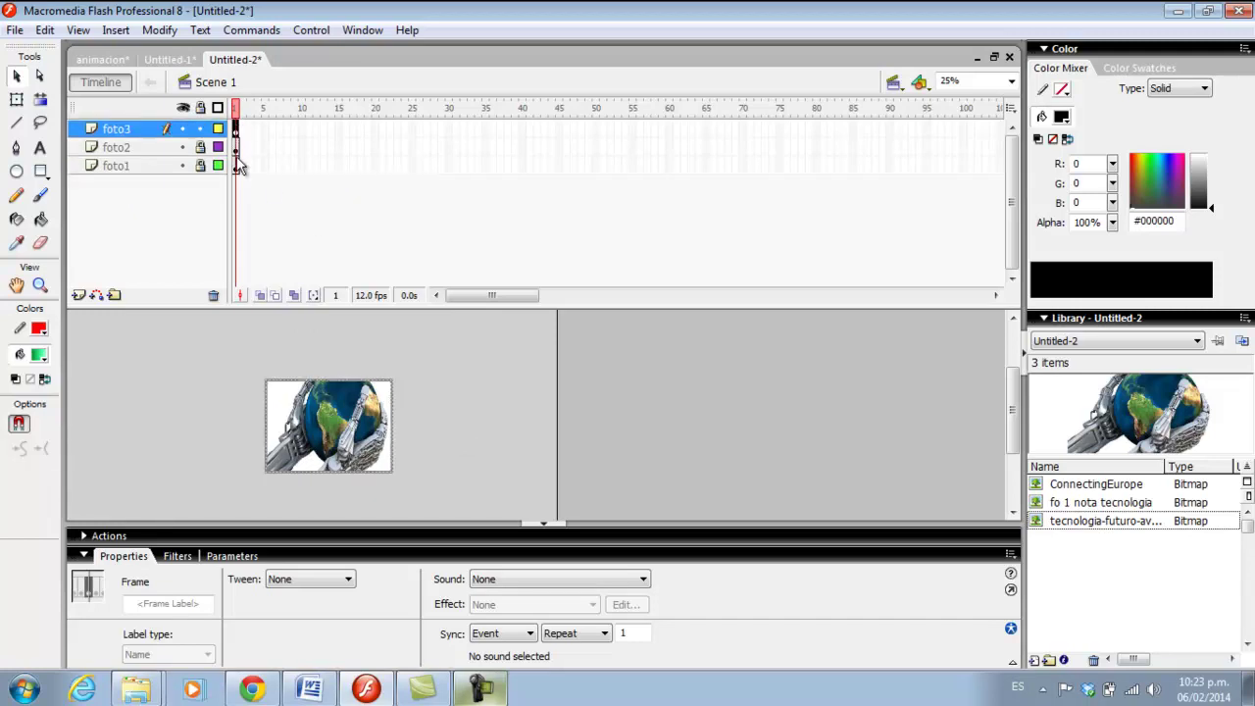
Step: Insert a keyframe at frame 20 on all three photo layers, and unlock the foto2 and foto1 layers
left_click(378, 129)
left_click(435, 147)
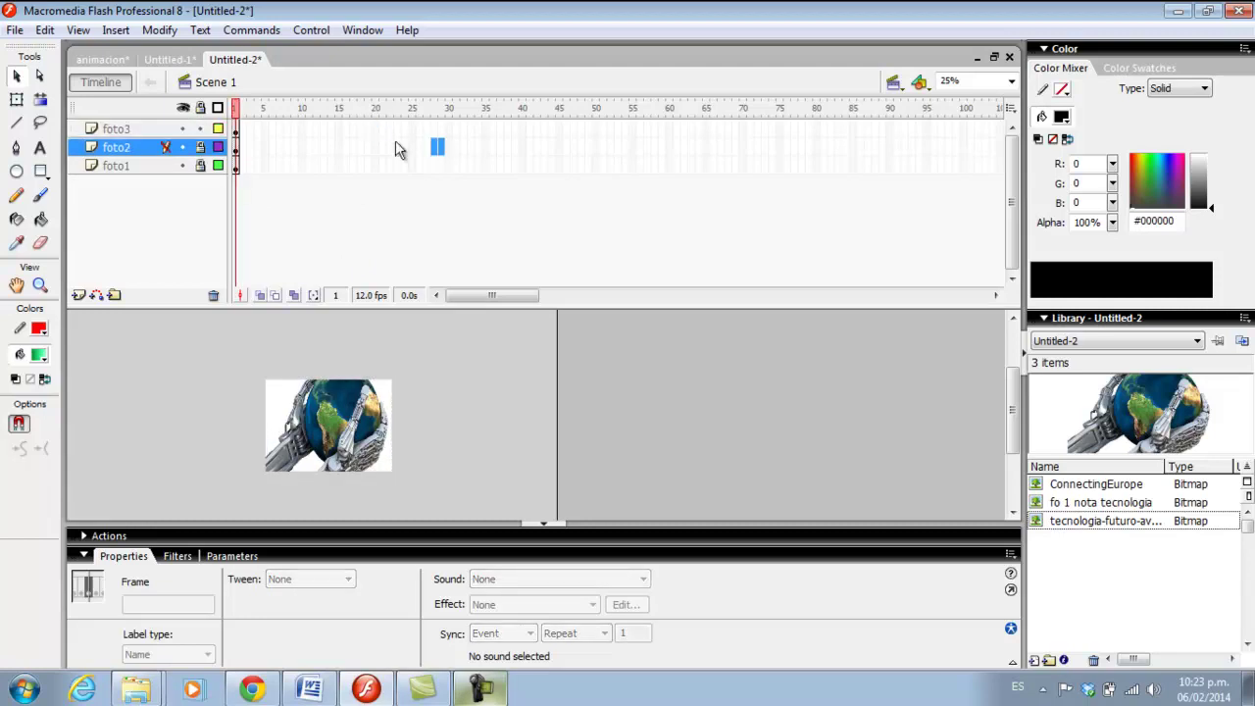
left_click_drag(377, 129, 379, 168)
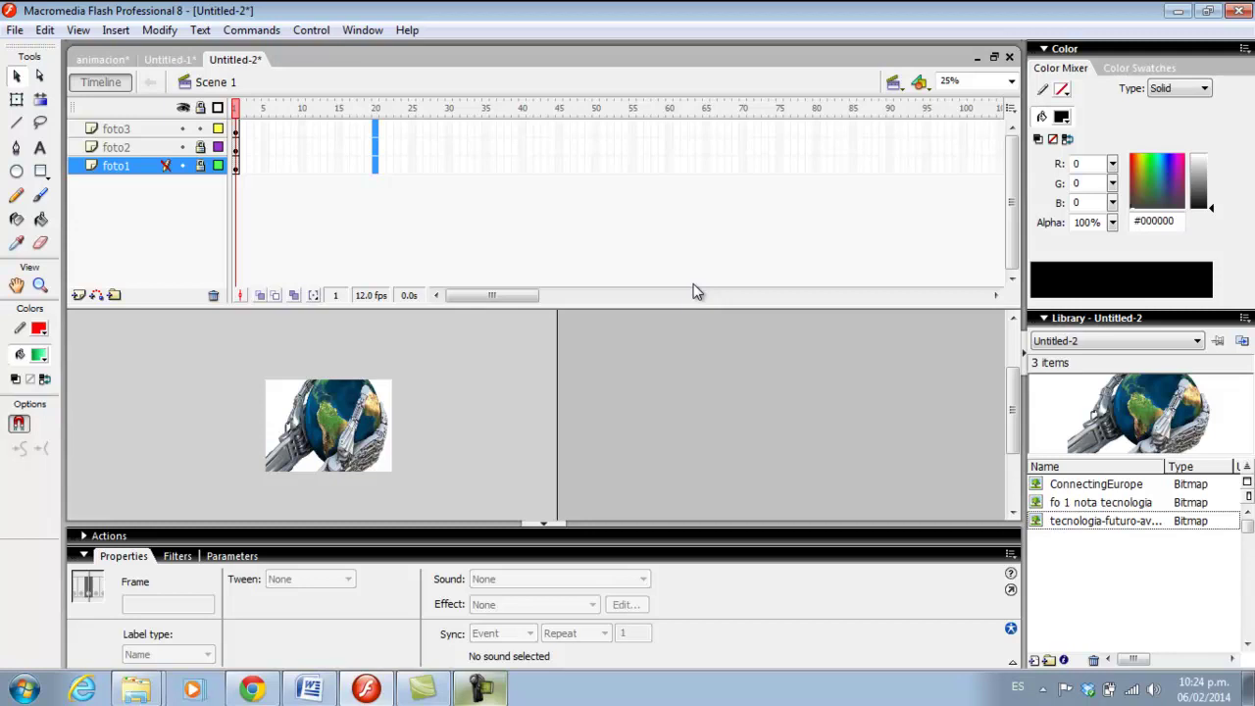
key("F6")
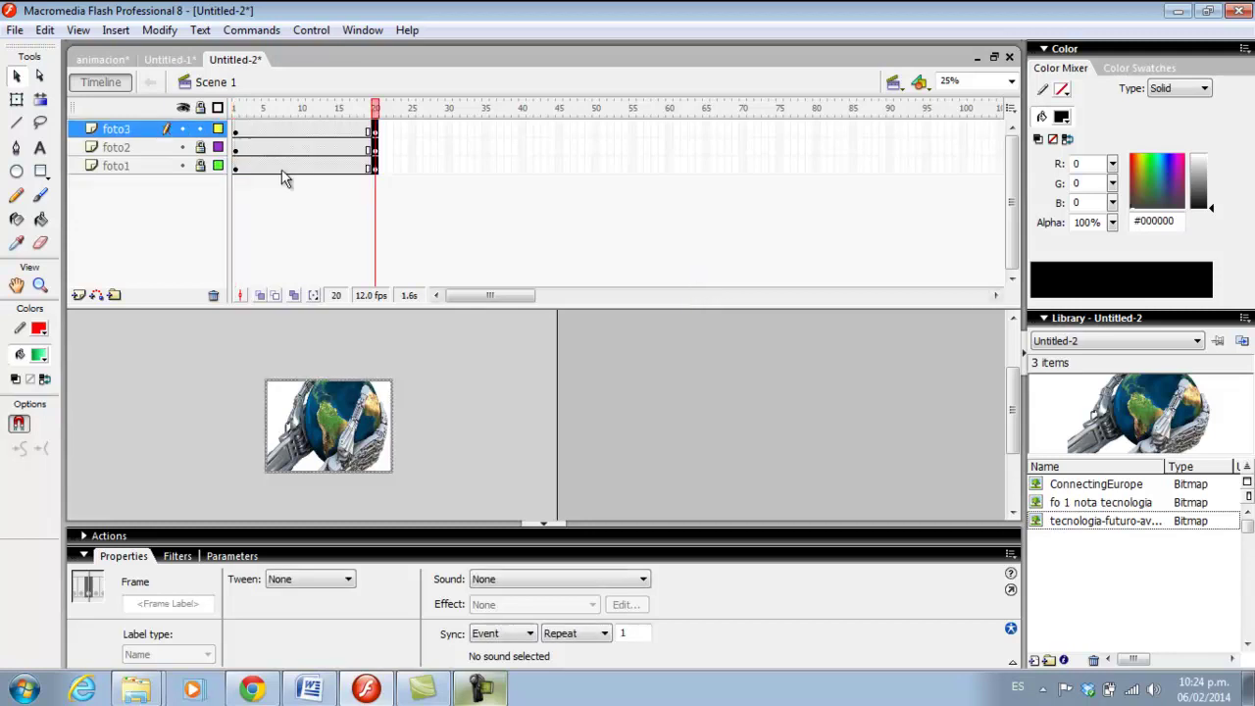
left_click(200, 147)
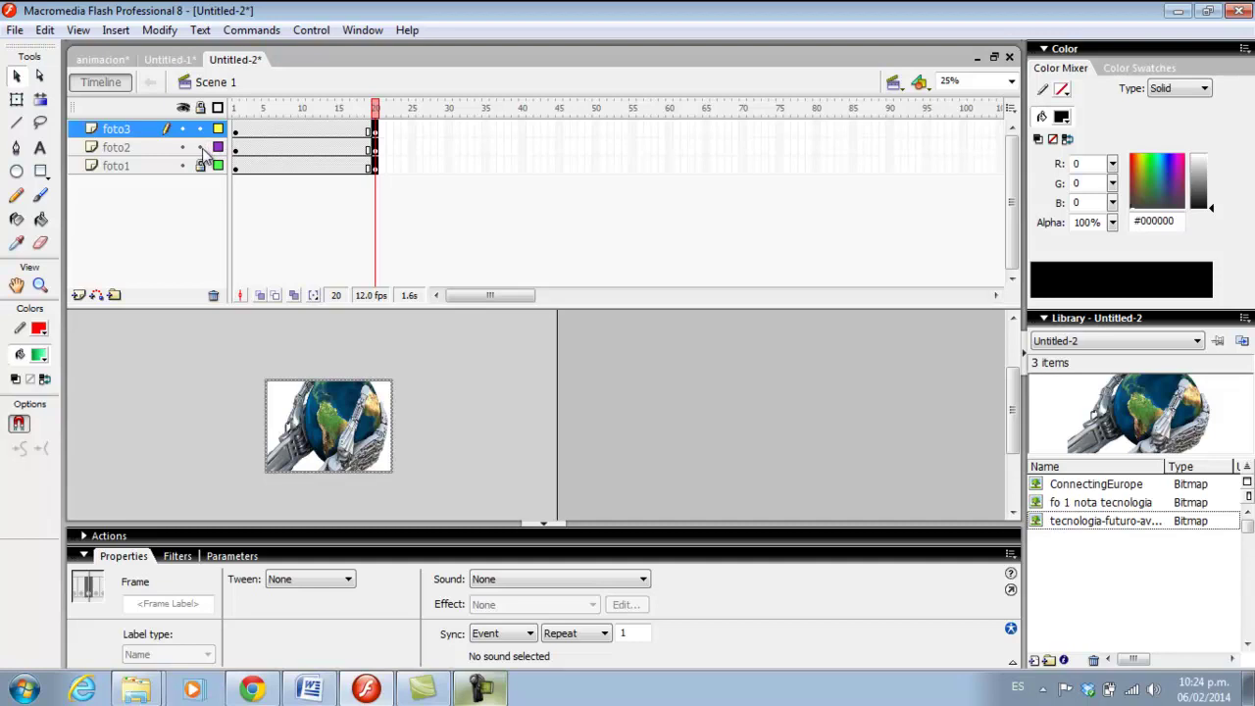
left_click(507, 165)
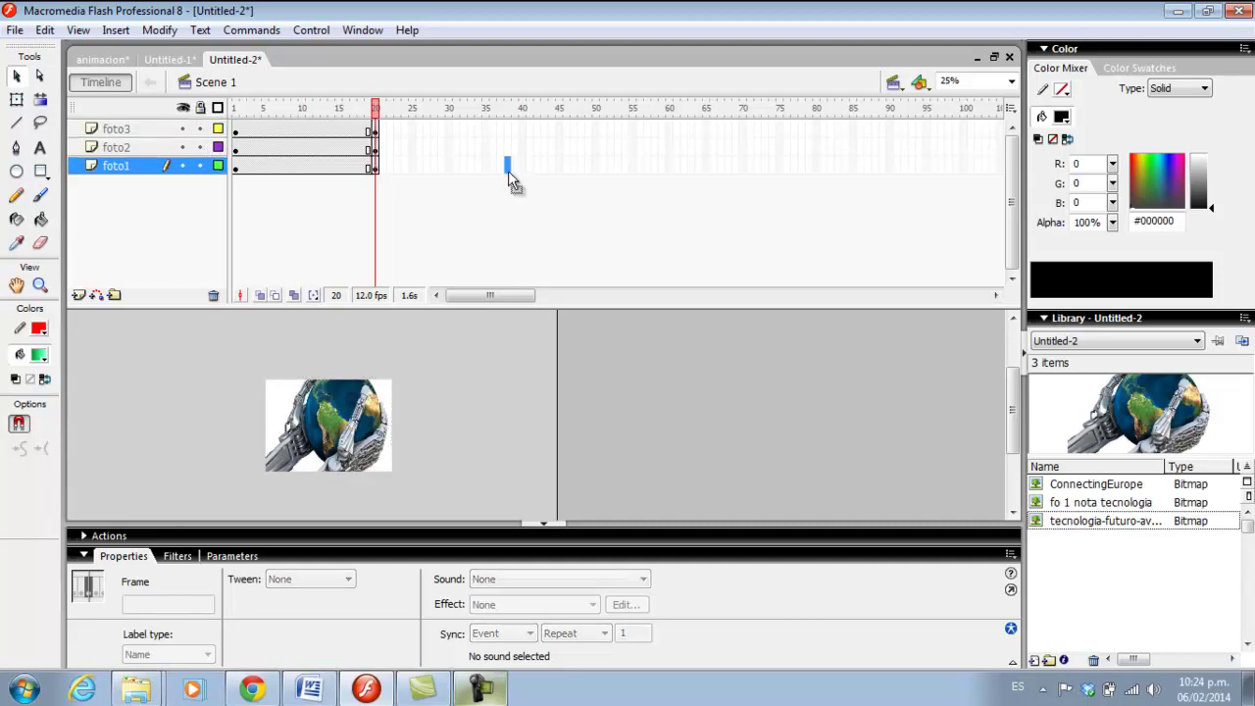
Step: Create a motion tween from frame 1 to frame 20 on each of the layers foto3, foto2 and foto1
left_click(235, 130)
right_click(237, 129)
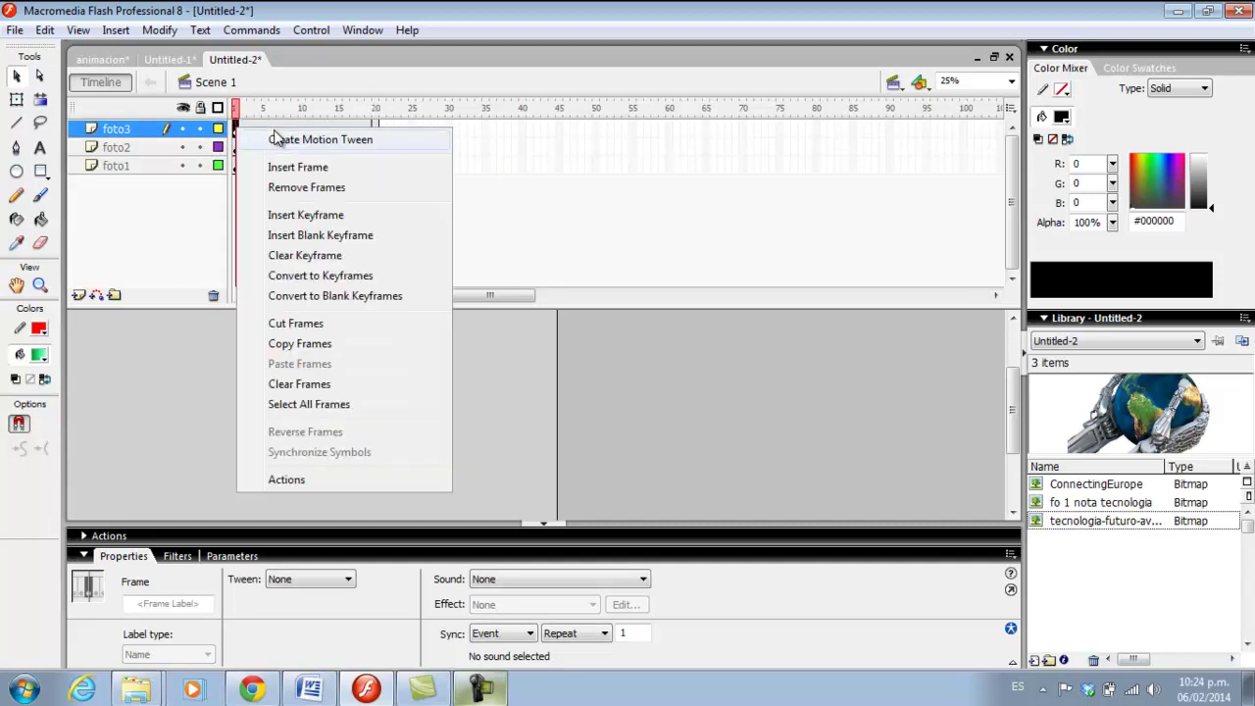
left_click(279, 136)
right_click(236, 149)
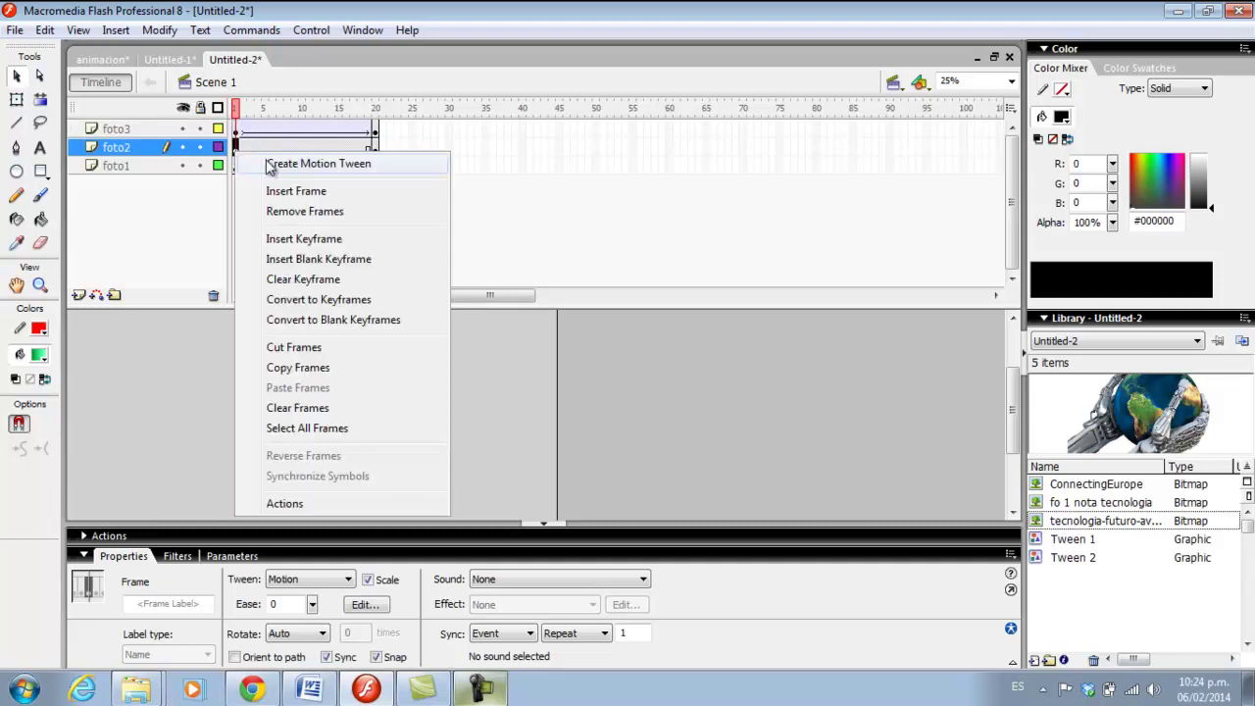
left_click(252, 167)
right_click(235, 169)
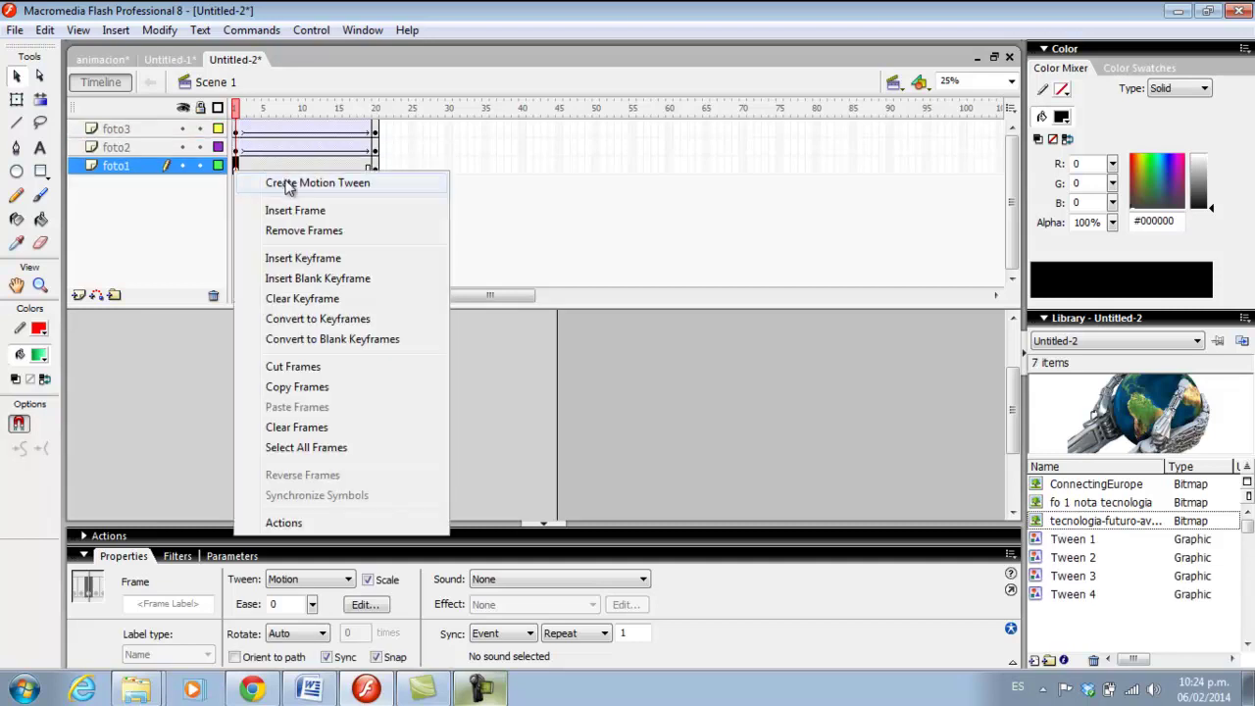
left_click(280, 184)
left_click(700, 208)
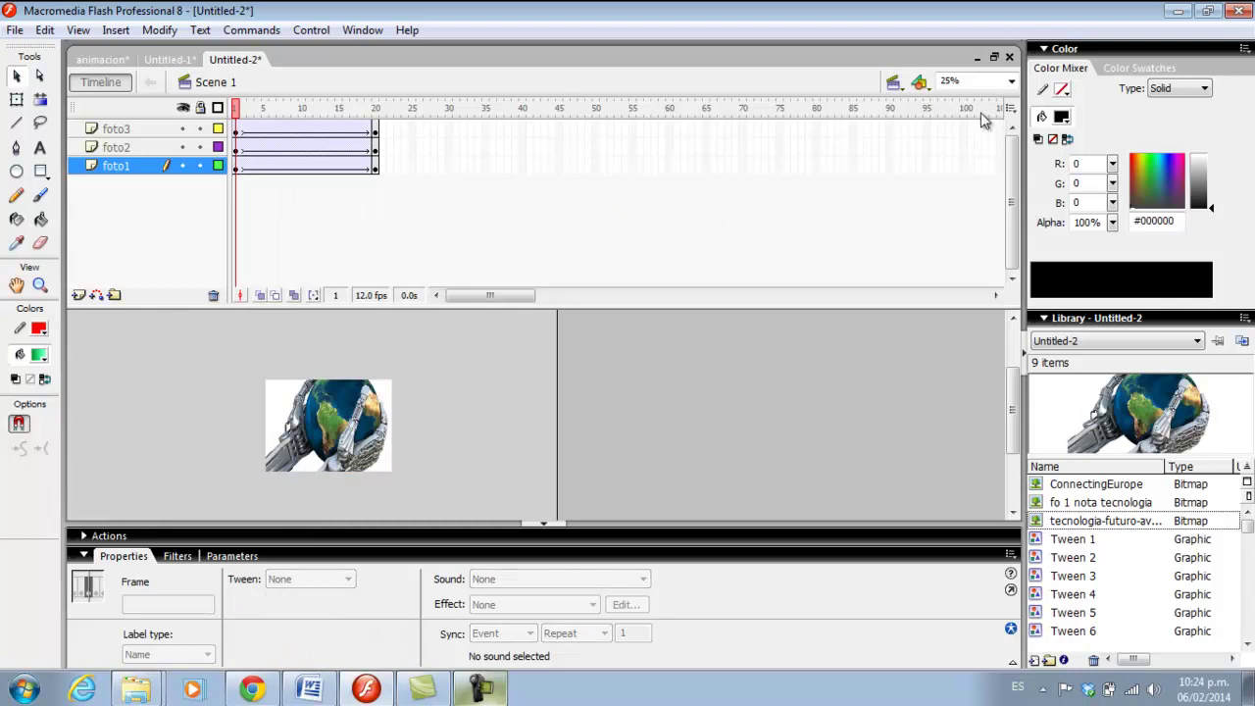
Step: Test the movie with all three tweens starting at frame 1, and close the preview
left_click(1012, 81)
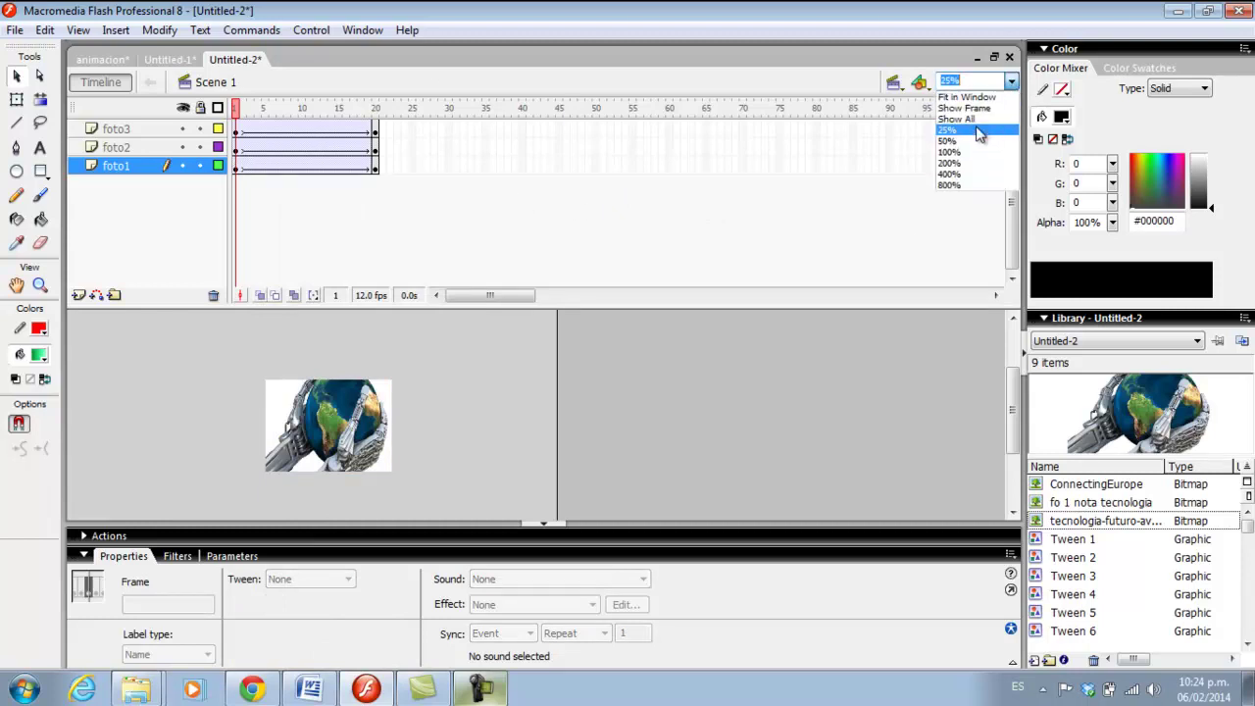
left_click(976, 145)
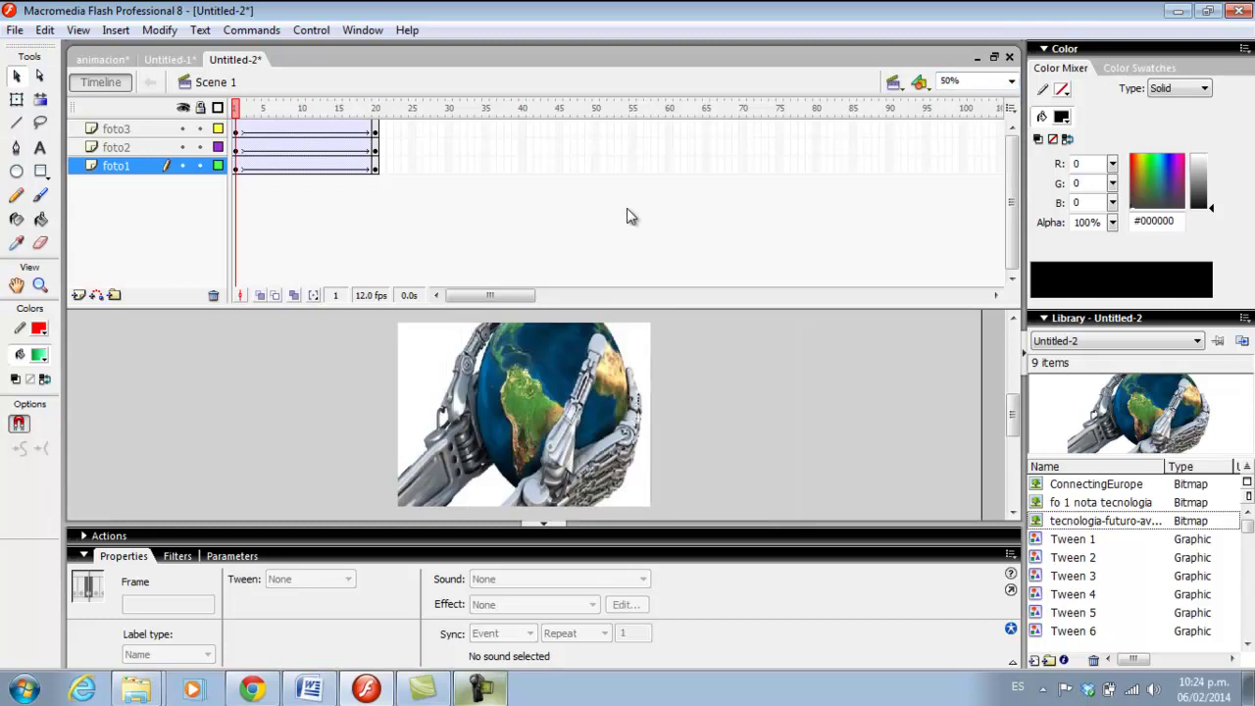
key("ctrl+Return")
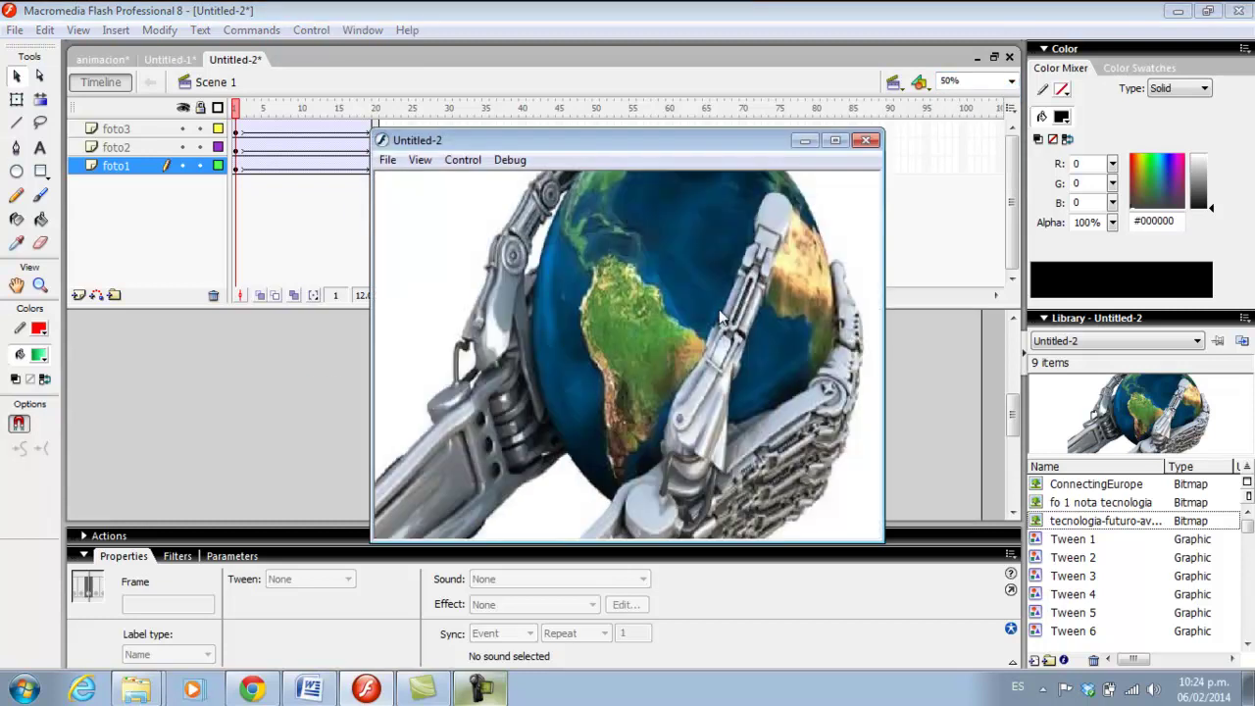
left_click(864, 143)
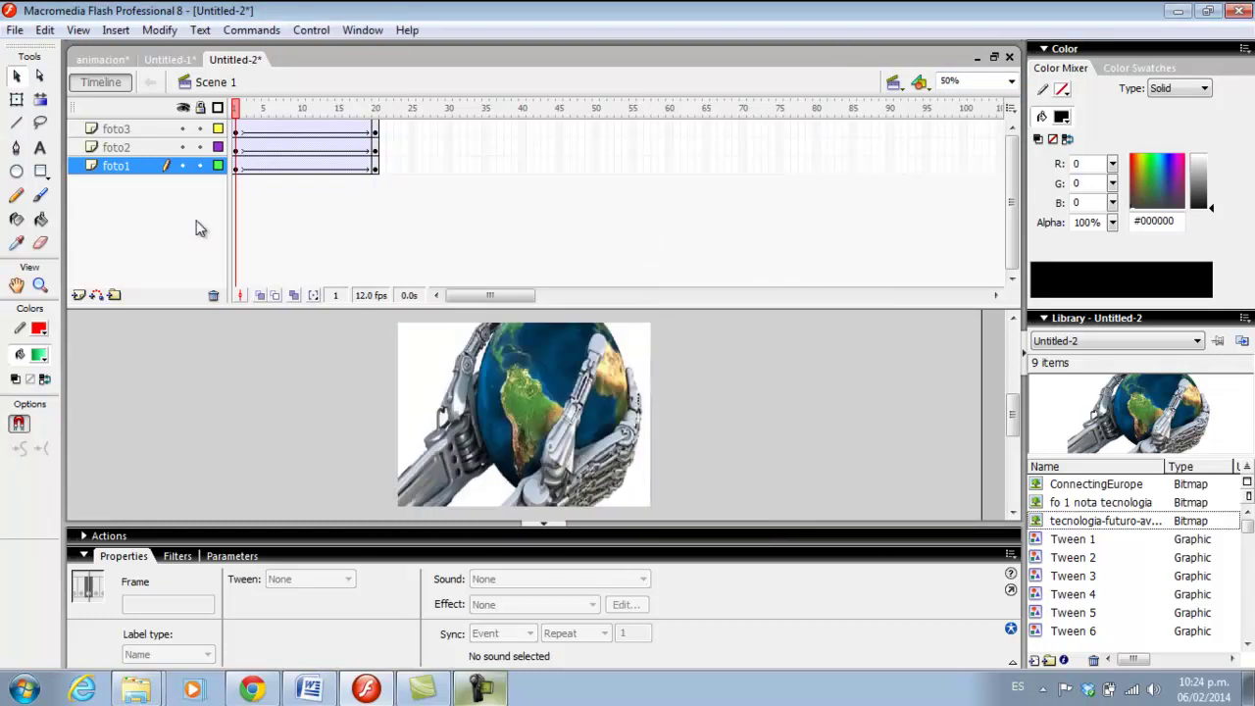
Step: Shift the foto2 tween to start at frame 20 and the foto3 tween to start at frame 39
left_click(116, 165)
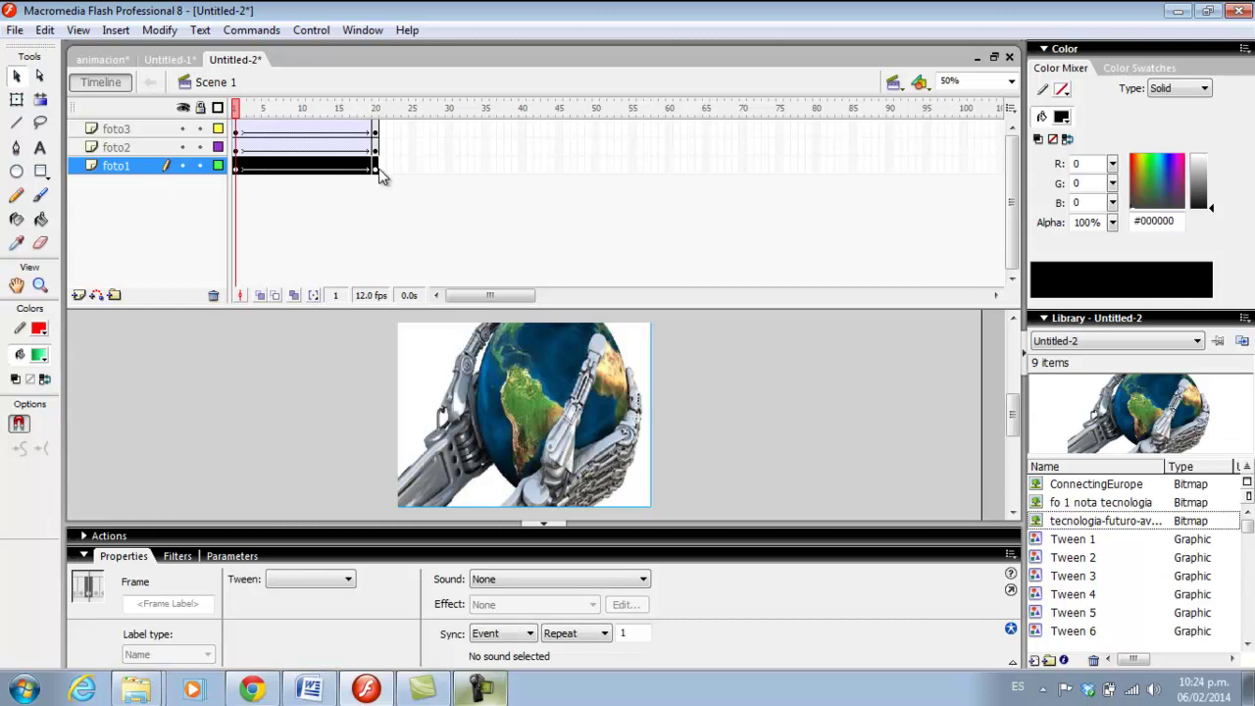
left_click(117, 148)
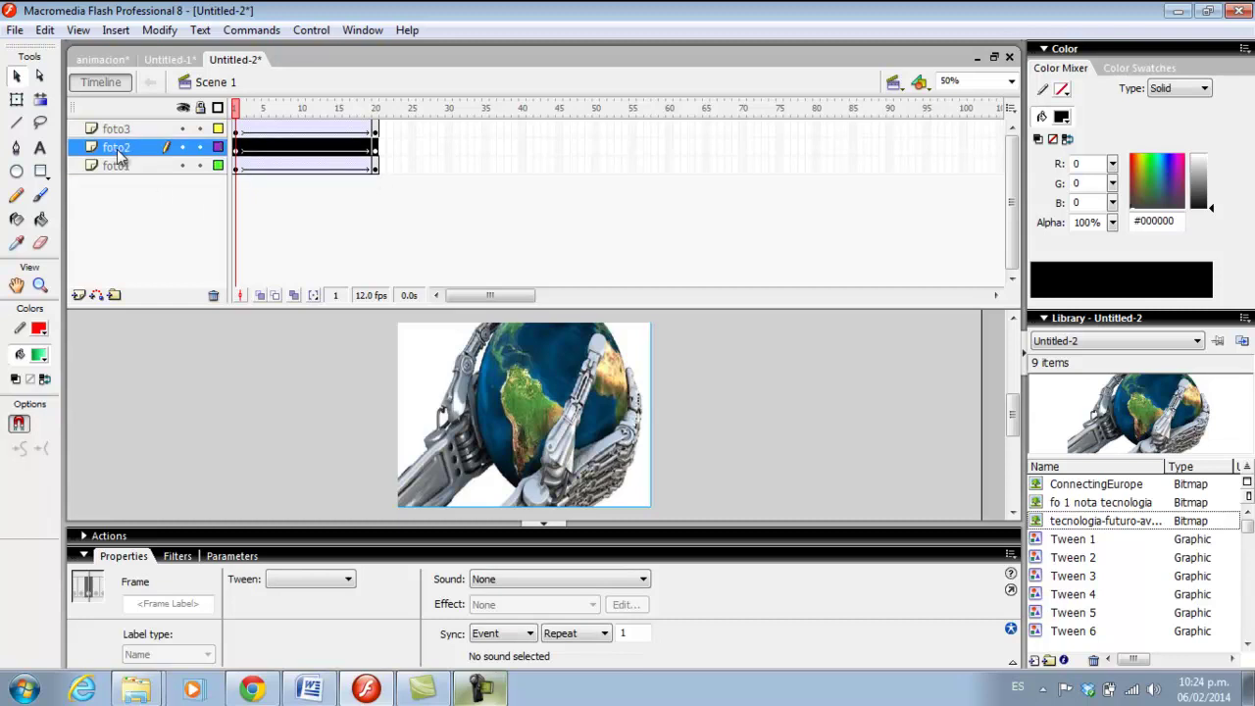
left_click_drag(251, 155, 400, 154)
left_click(116, 128)
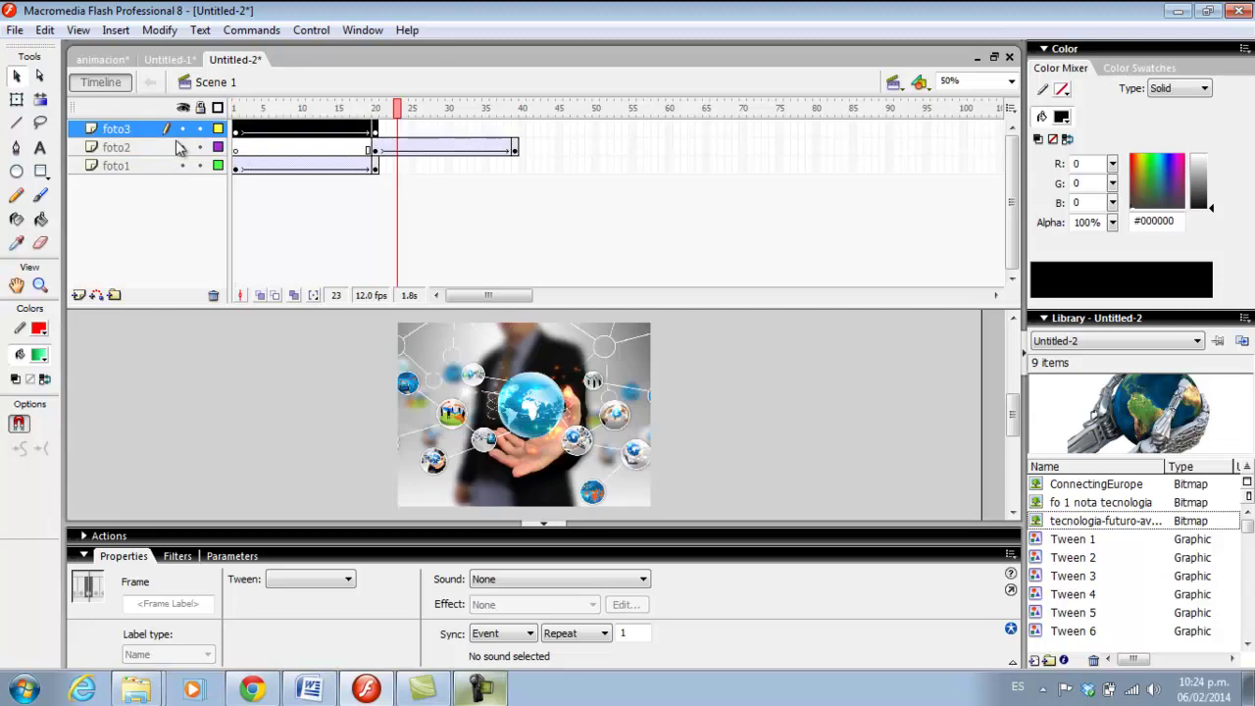
left_click_drag(259, 135, 539, 142)
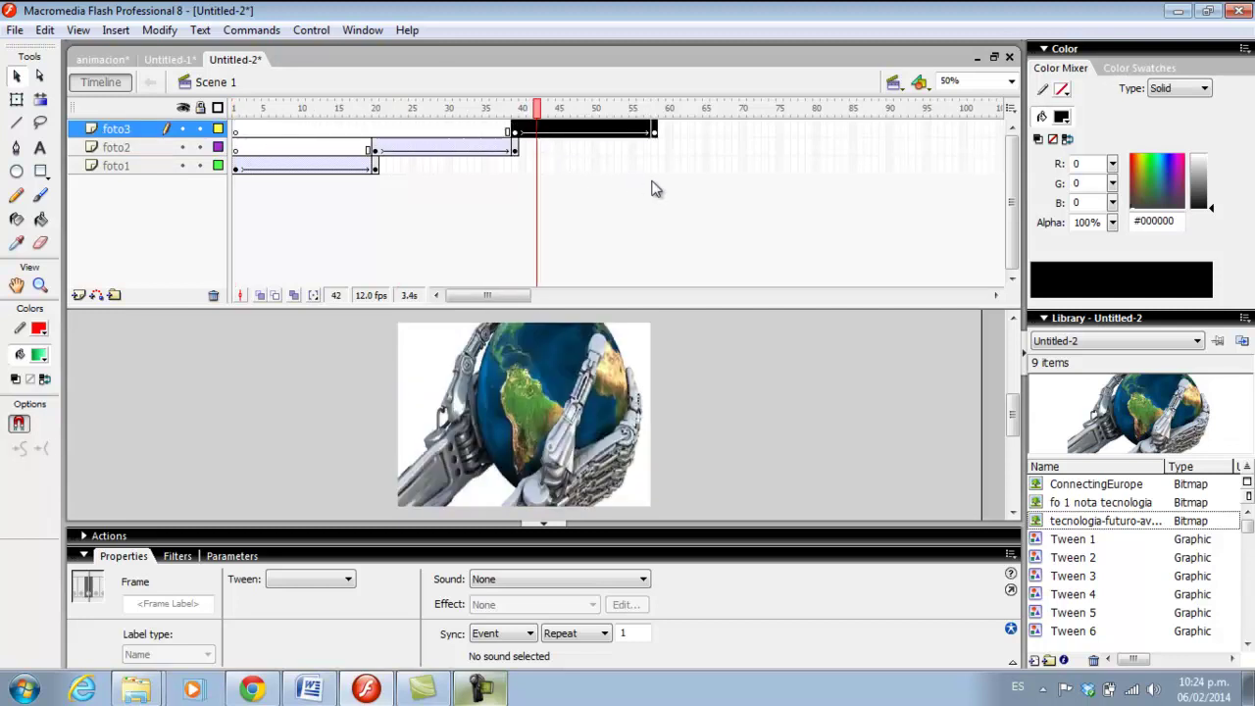
Step: Test the movie to check the staggered photo sequence, and close the preview
key("ctrl+Return")
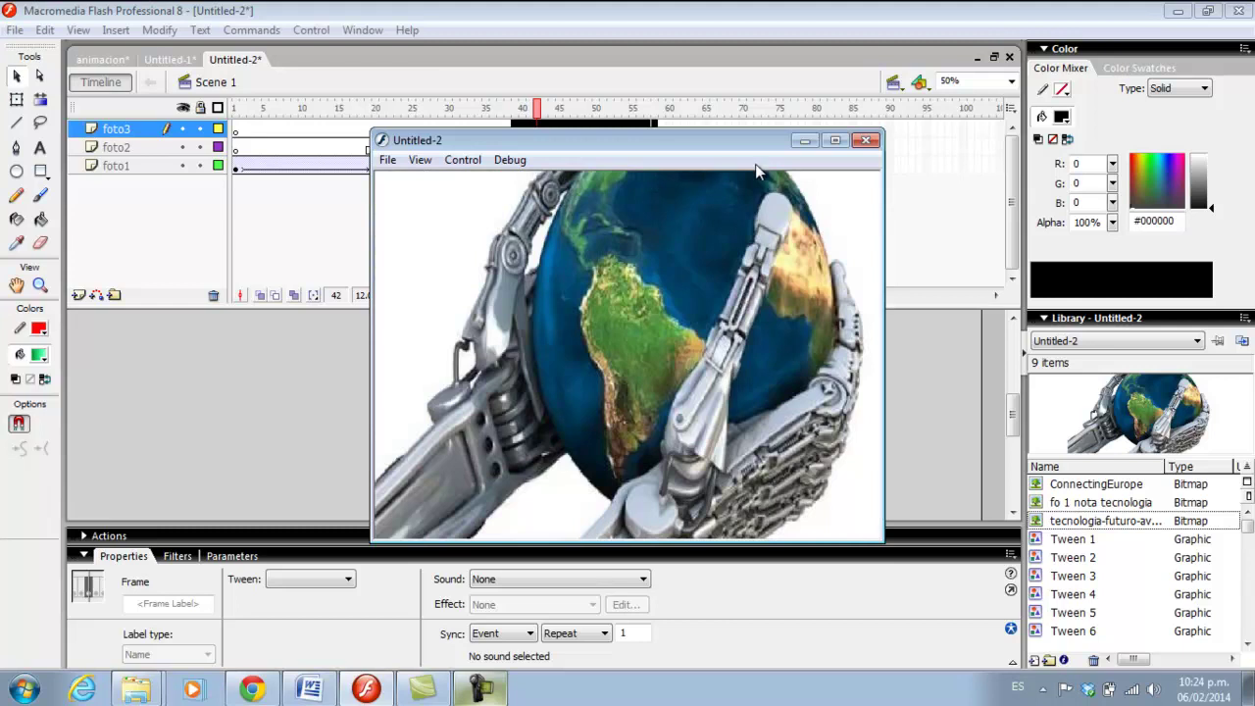
left_click(867, 142)
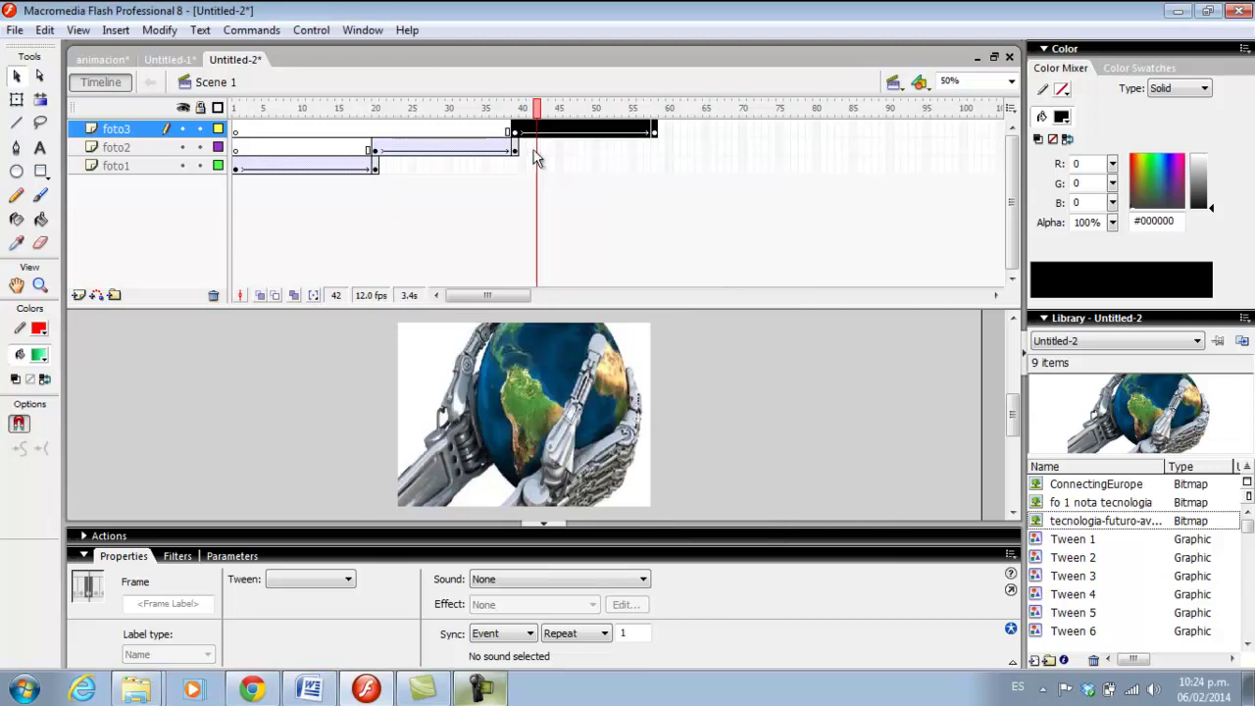
Step: Hide the foto3 and foto2 layers and make foto1 the active layer
left_click(655, 149)
left_click(655, 166)
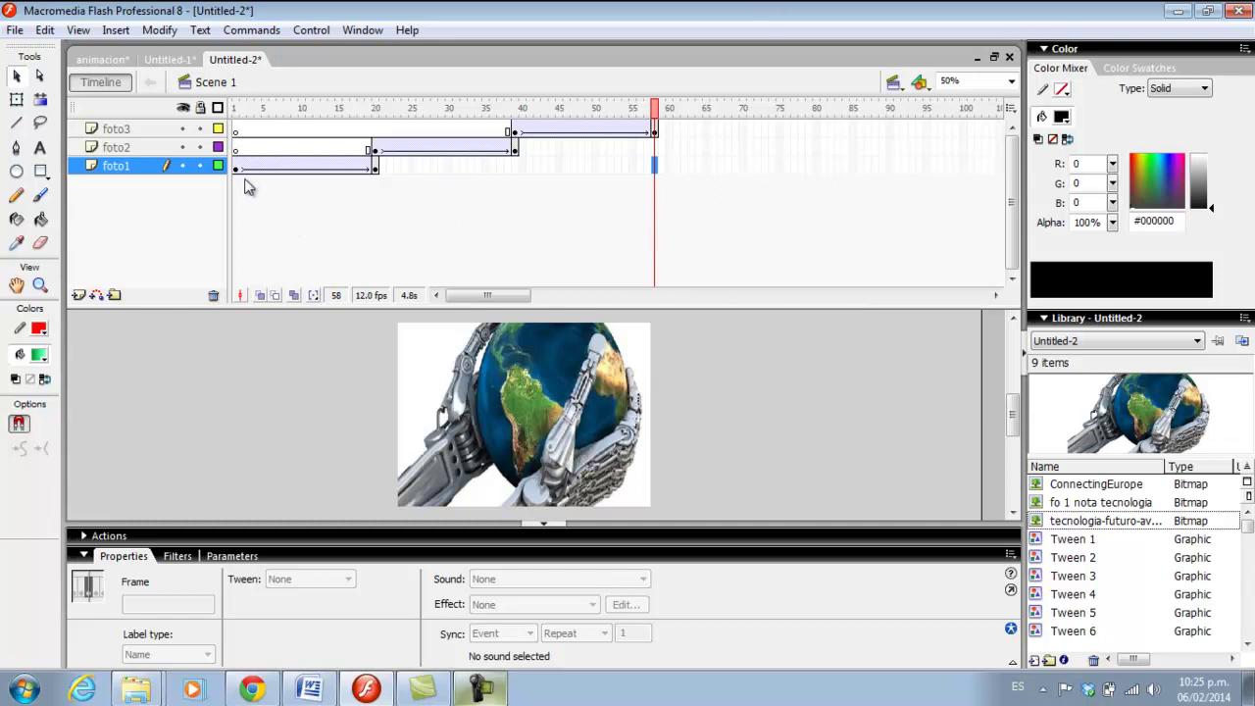
left_click(182, 128)
left_click(115, 168)
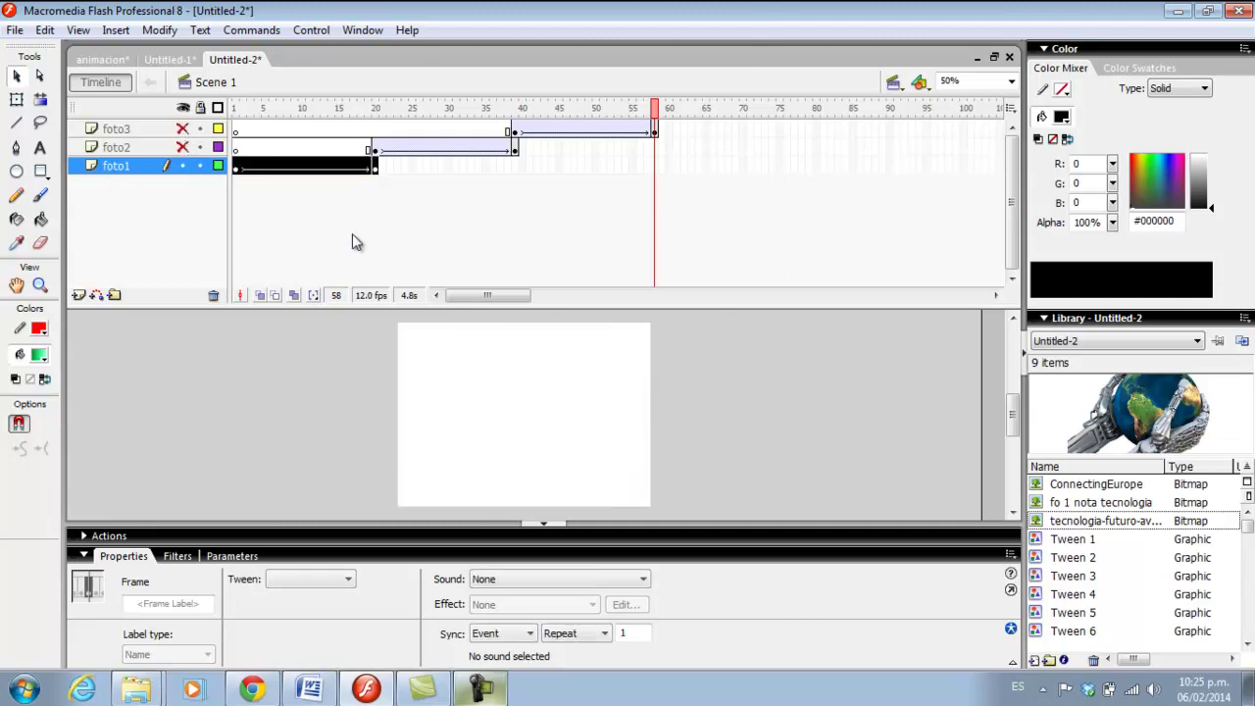
Step: Apply an Alpha color effect of 13% to the foto1 photo at frame 1
left_click(239, 169)
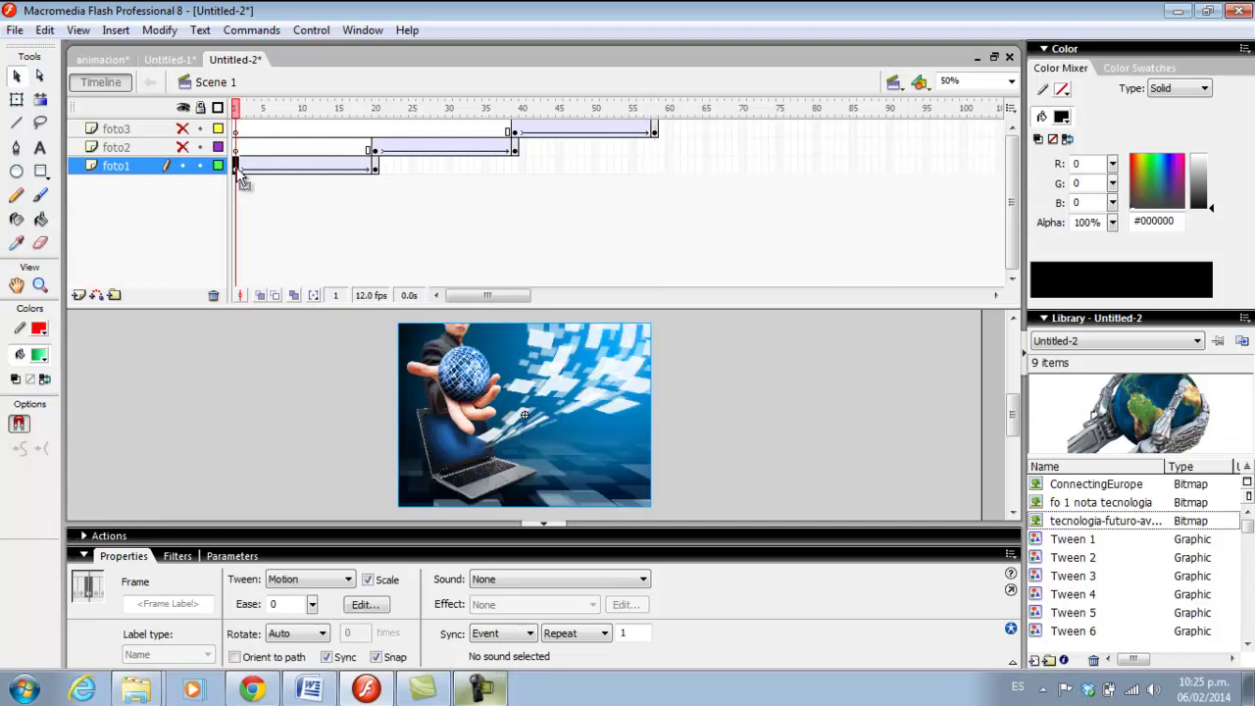
left_click(549, 410)
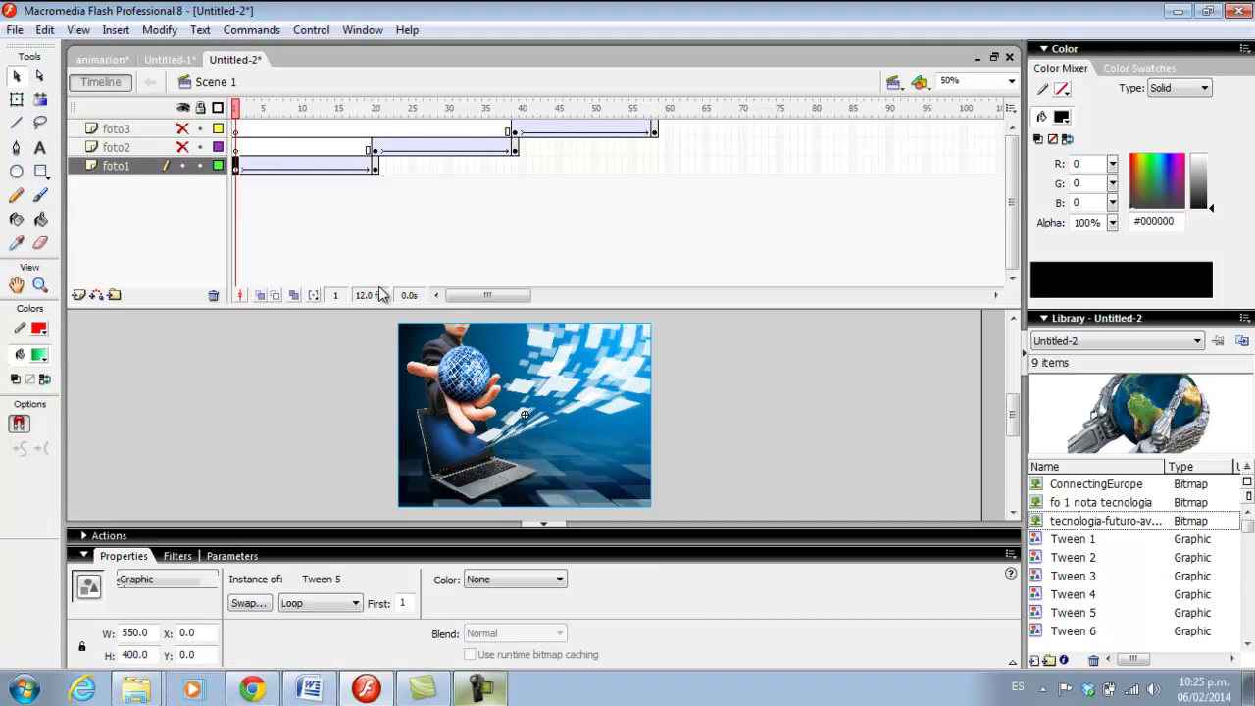
left_click(244, 169)
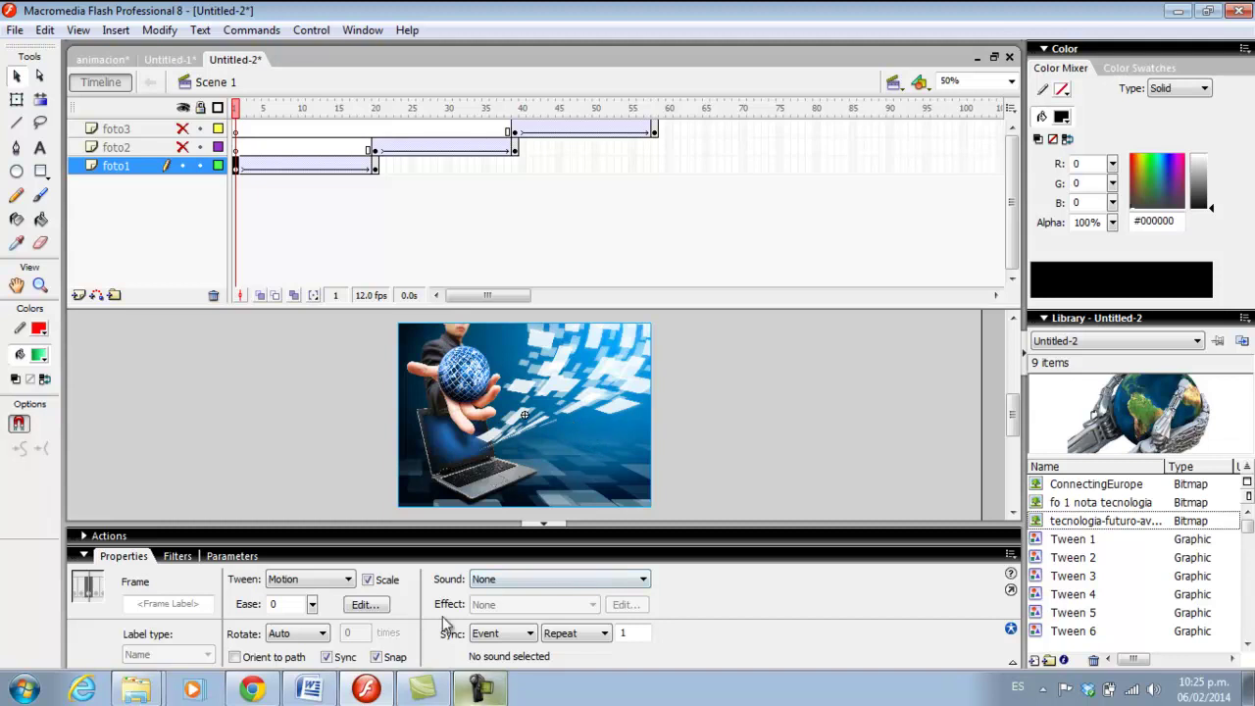
left_click(579, 400)
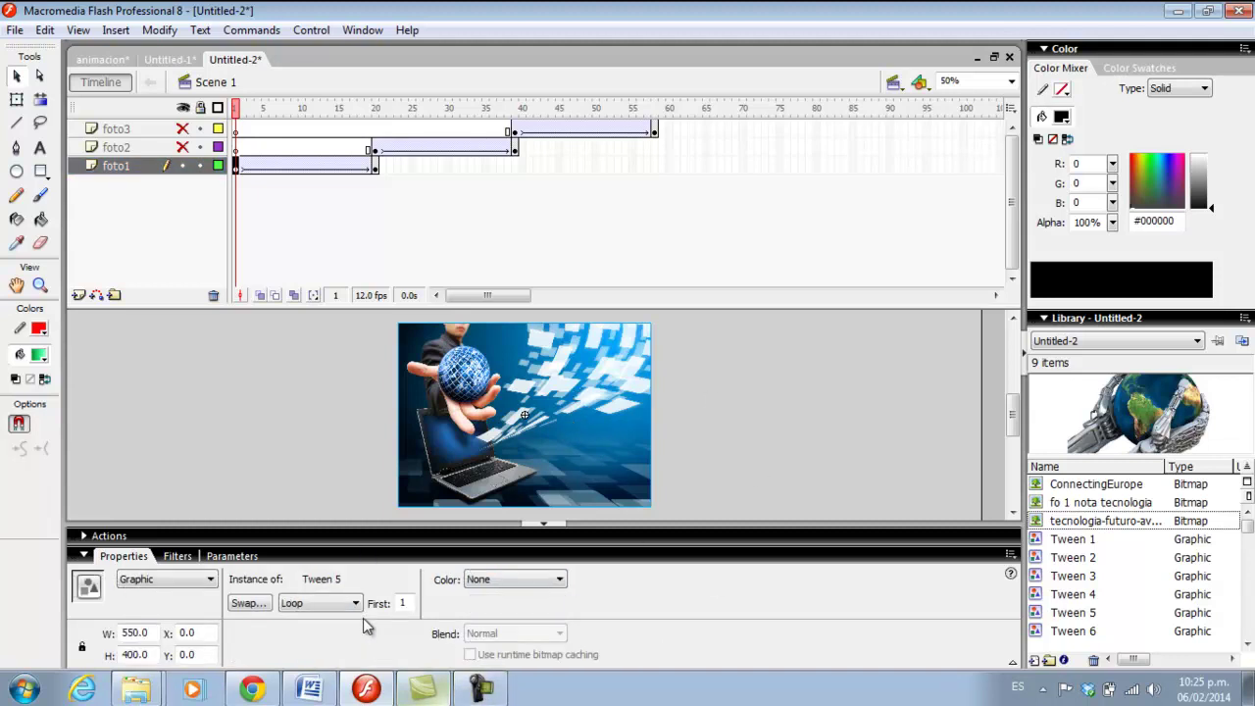
left_click(560, 579)
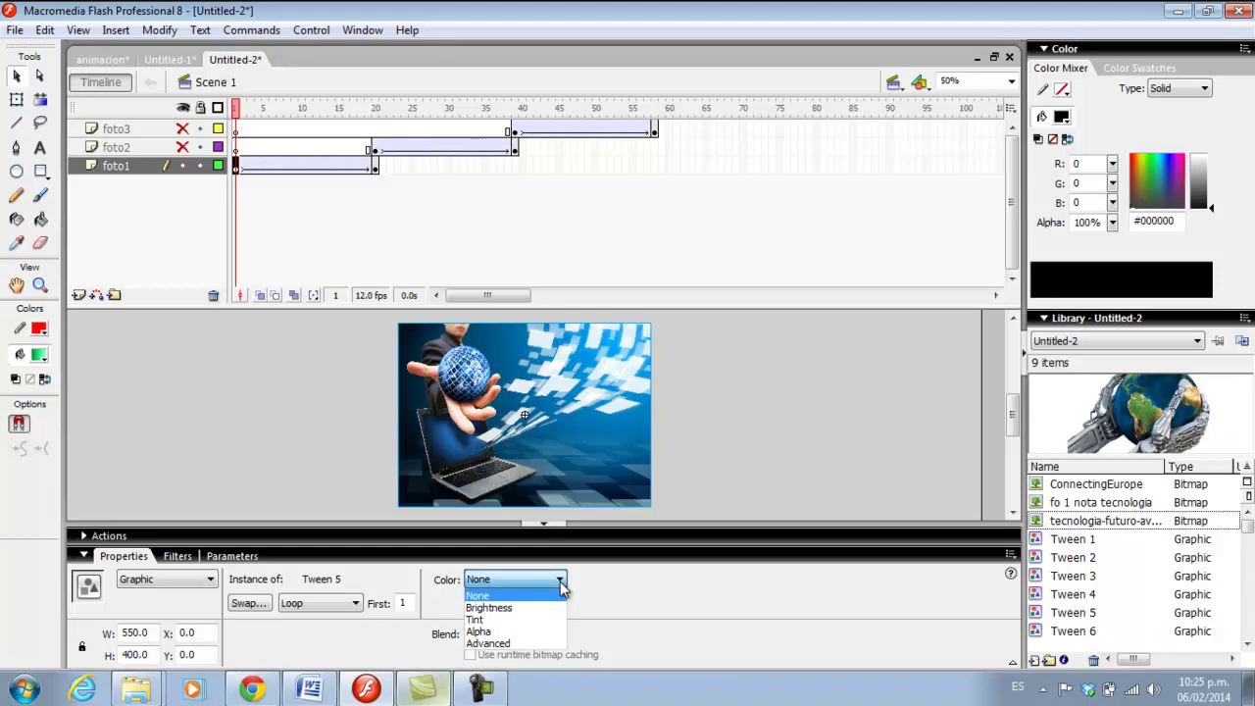
left_click(527, 632)
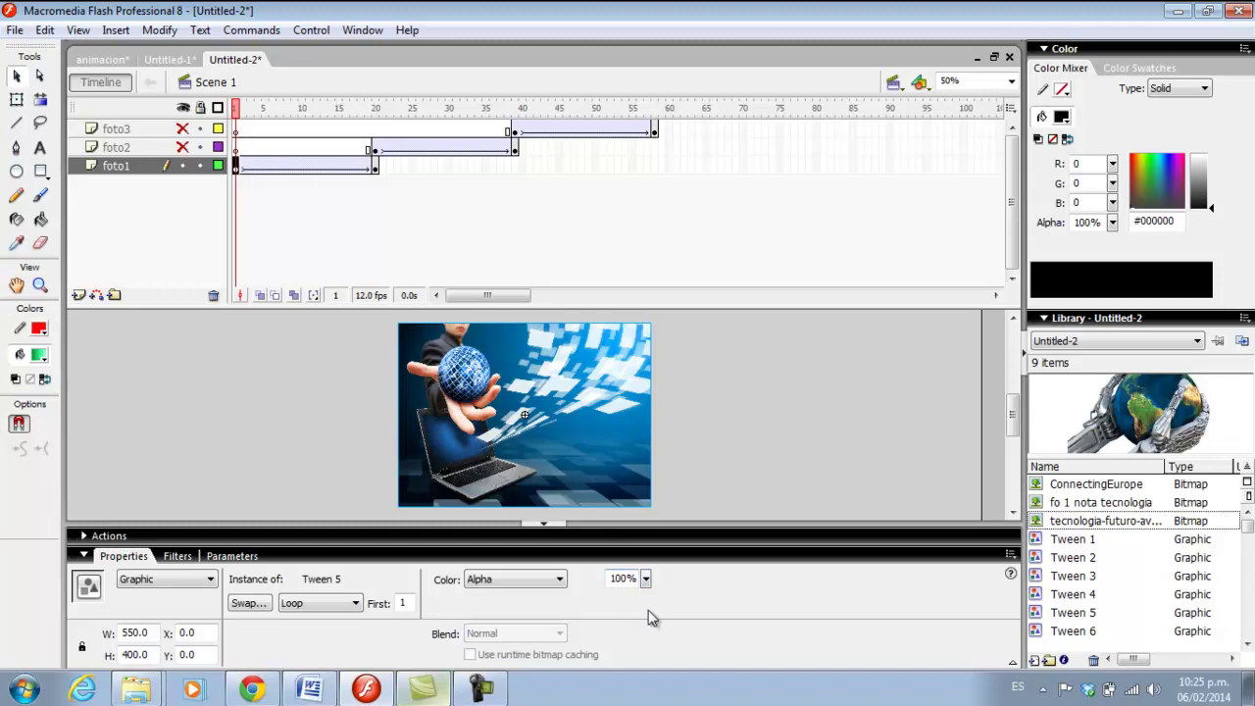
left_click_drag(646, 580, 651, 671)
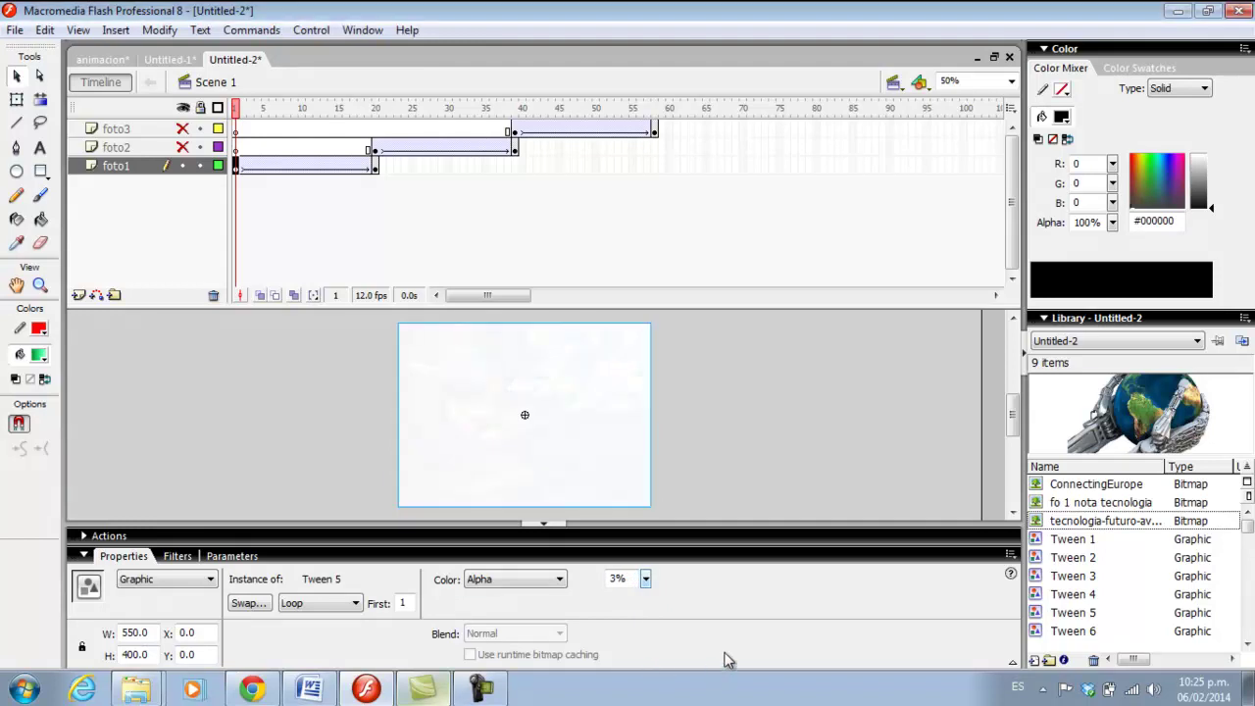
left_click_drag(647, 580, 647, 570)
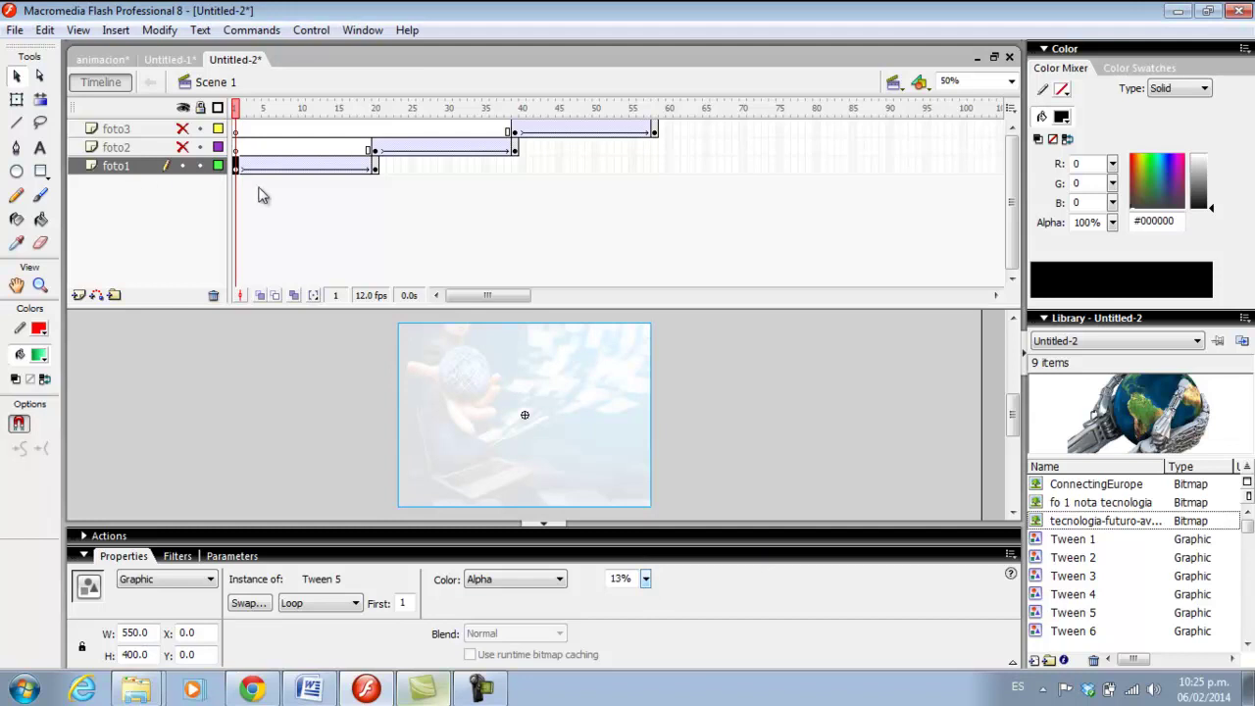
Step: Give the foto1 photo at frame 20 an Alpha of 100% and scrub frames 1 to 20 to preview the fade-in
left_click(374, 167)
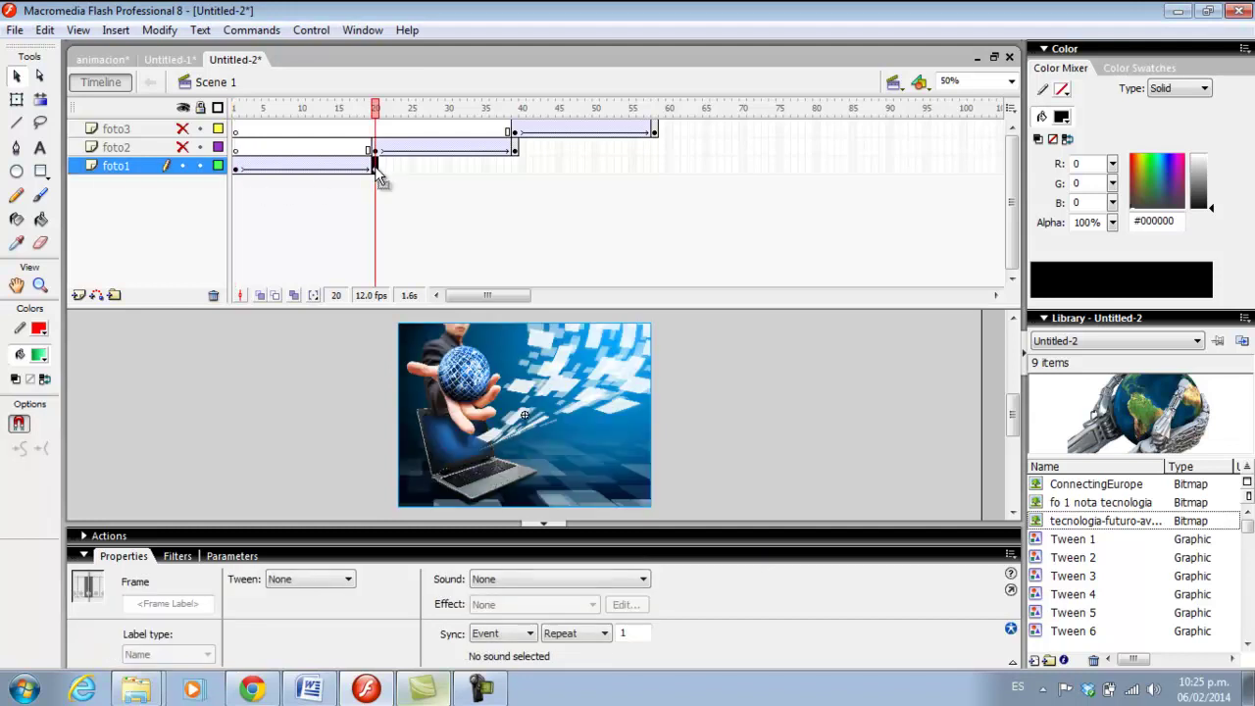
left_click(567, 434)
left_click(562, 583)
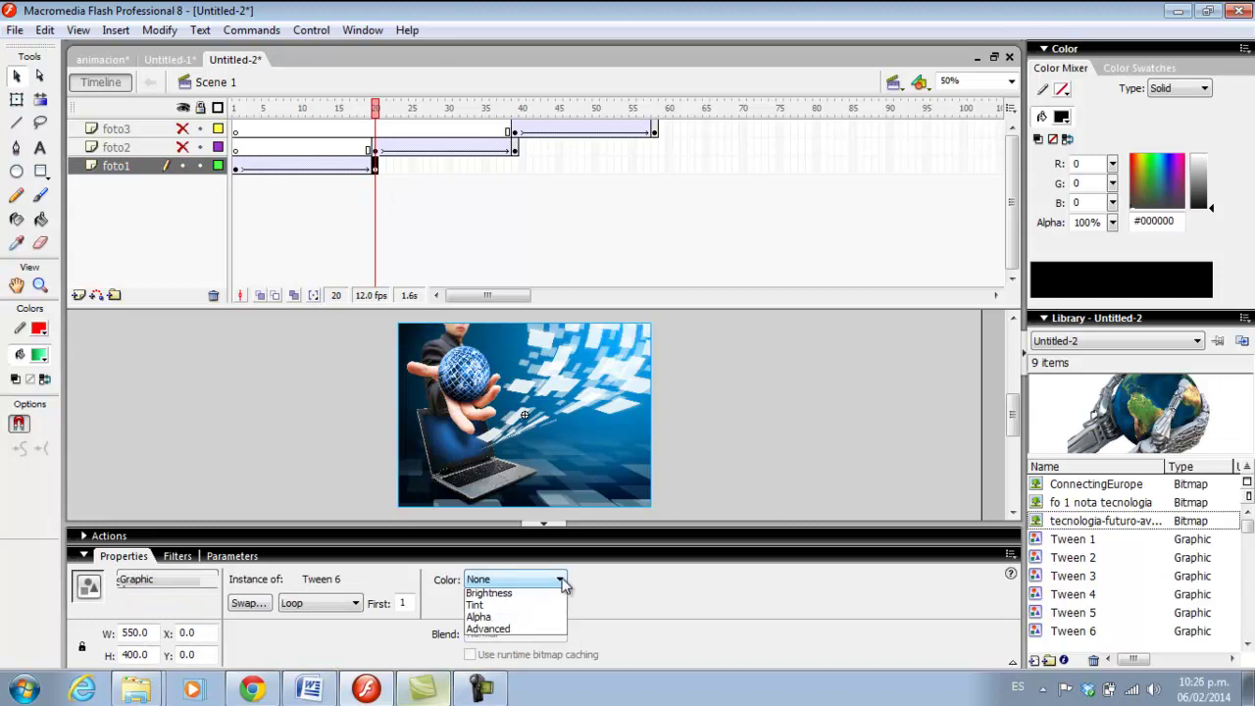
left_click(540, 631)
left_click_drag(646, 580, 653, 505)
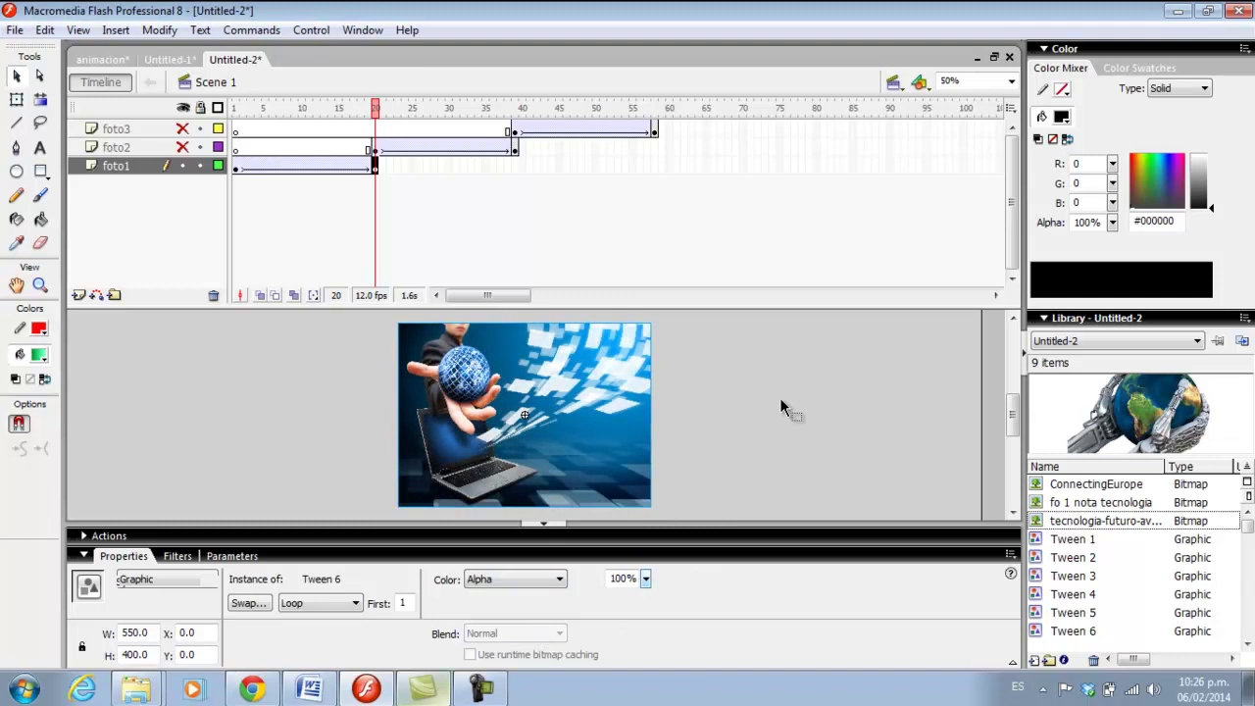
left_click(237, 166)
left_click_drag(241, 108, 375, 106)
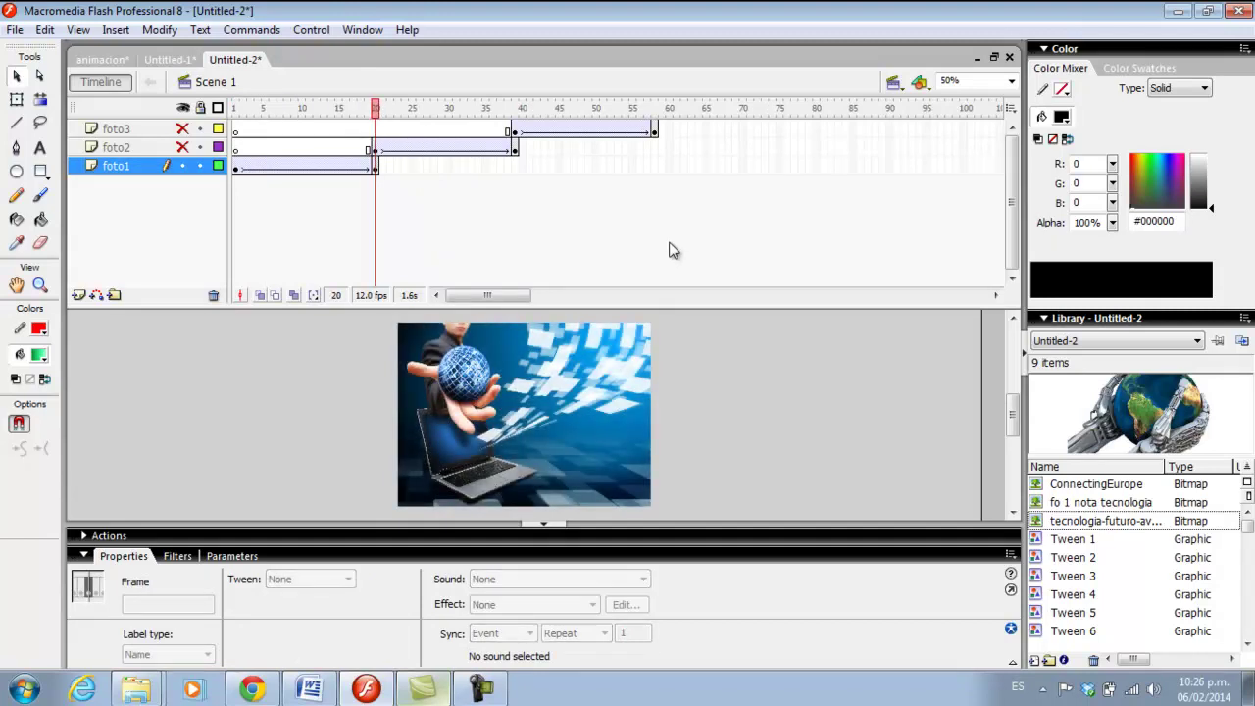
Step: With foto1 hidden and foto2 shown, apply an Alpha color effect of 100% to the foto2 photo at frame 20
left_click(183, 166)
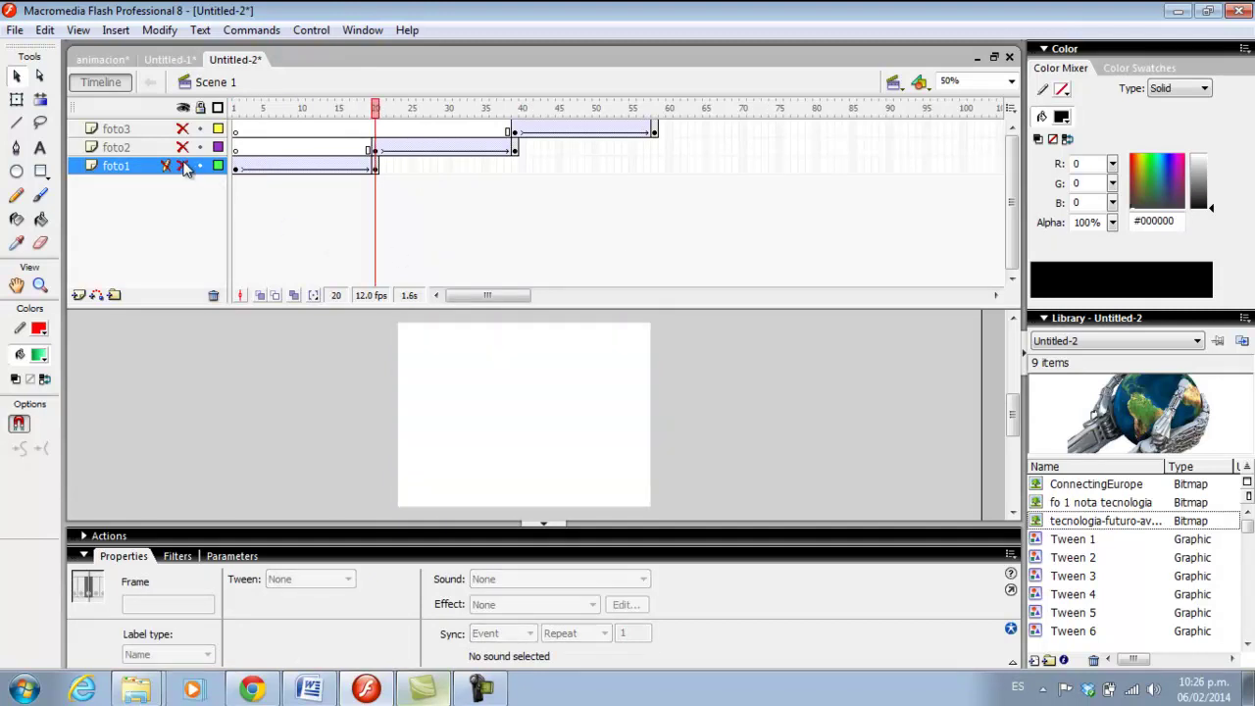
left_click(182, 147)
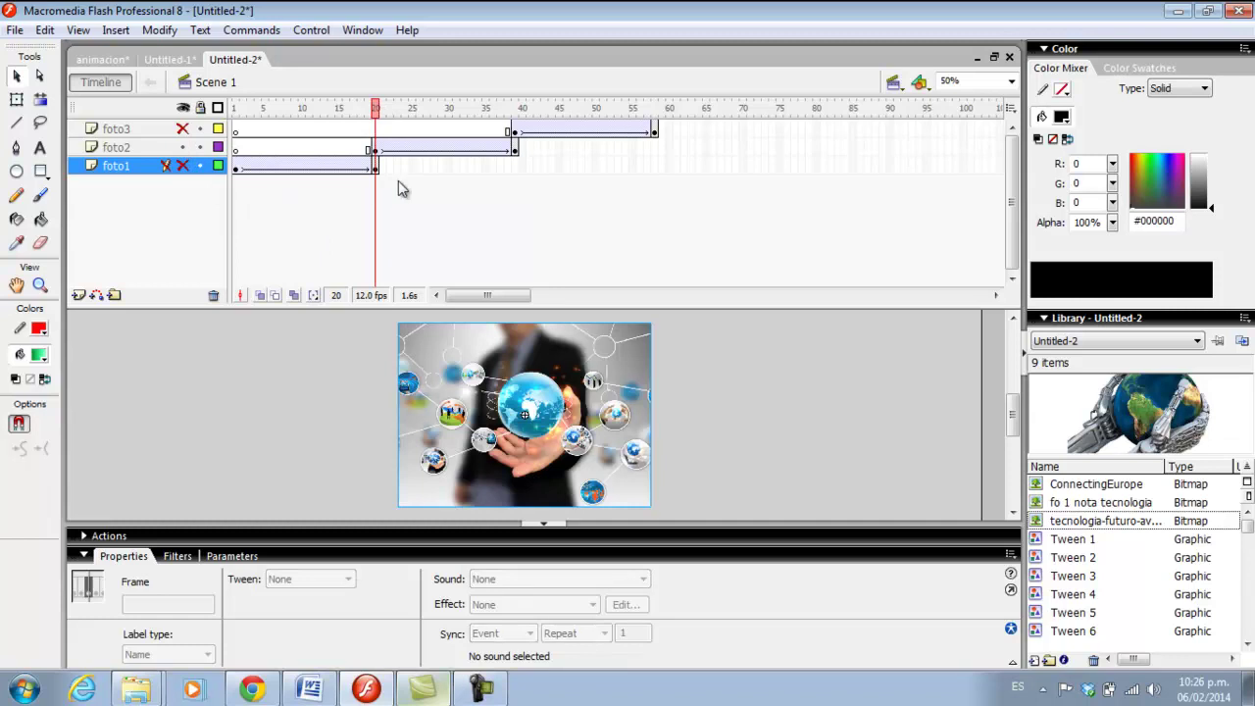
left_click(375, 148)
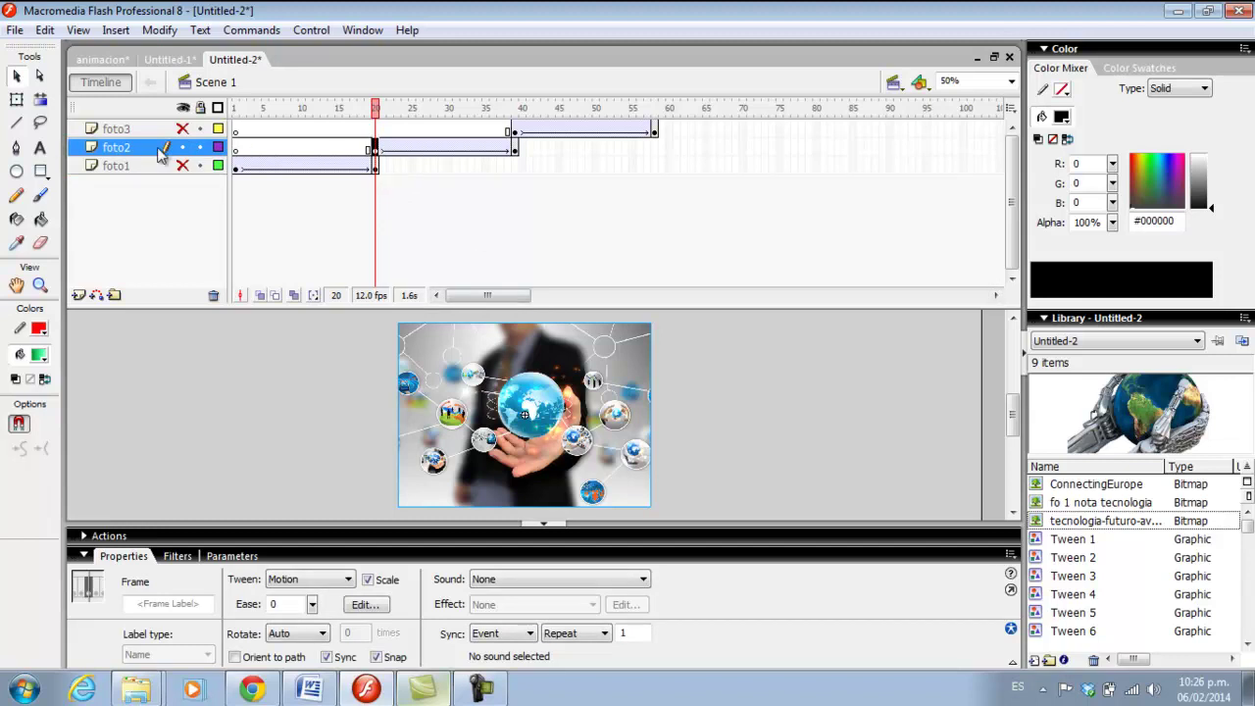
left_click(592, 394)
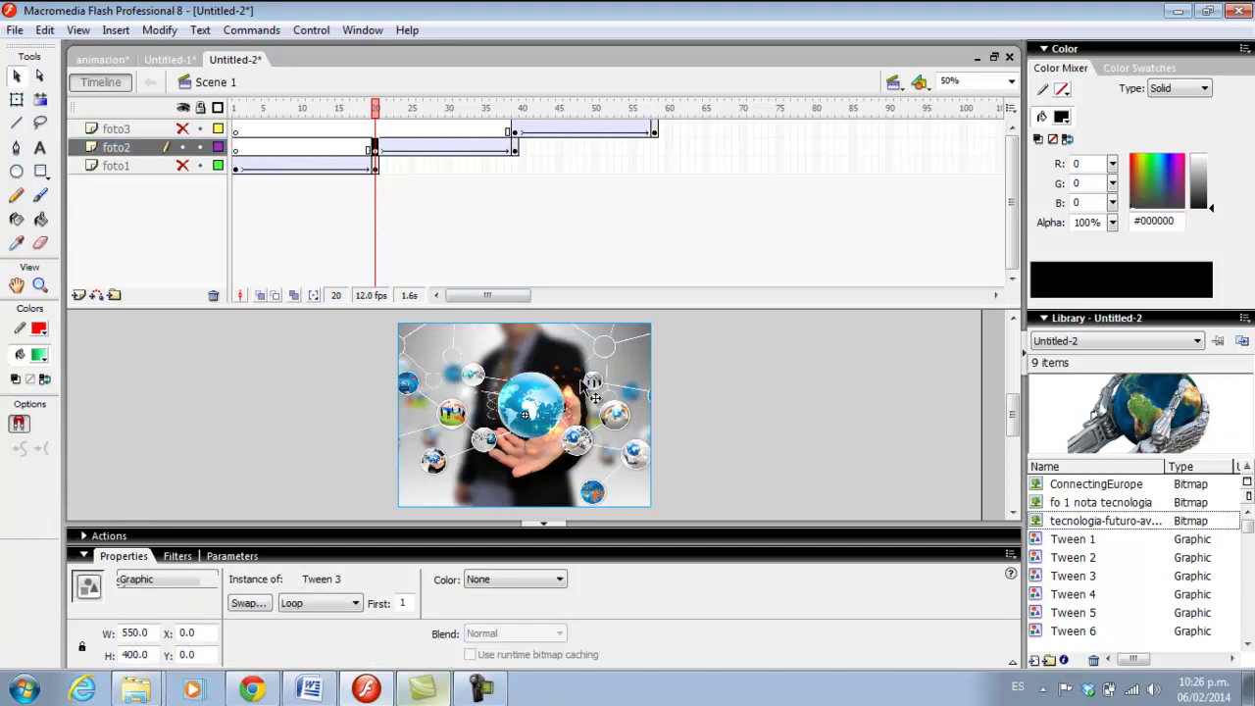
left_click(560, 584)
left_click(518, 629)
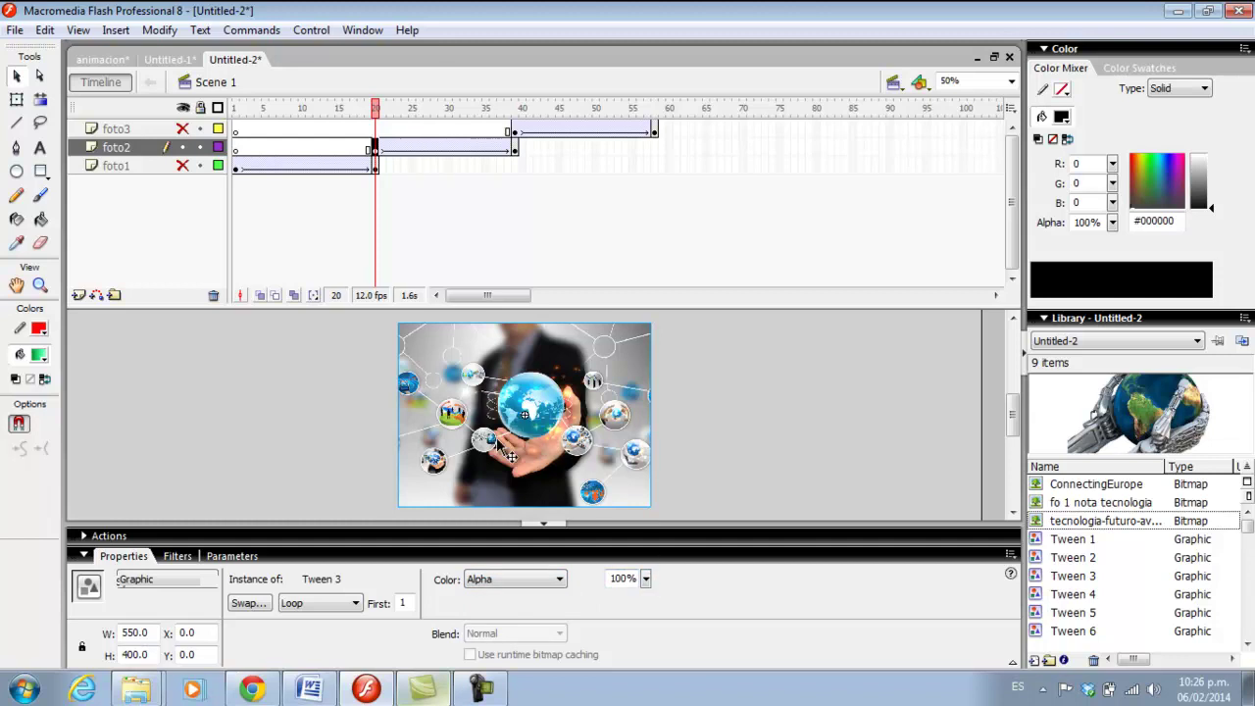
Step: Apply an Alpha color effect of 1% to the foto2 photo at frame 39
left_click(515, 148)
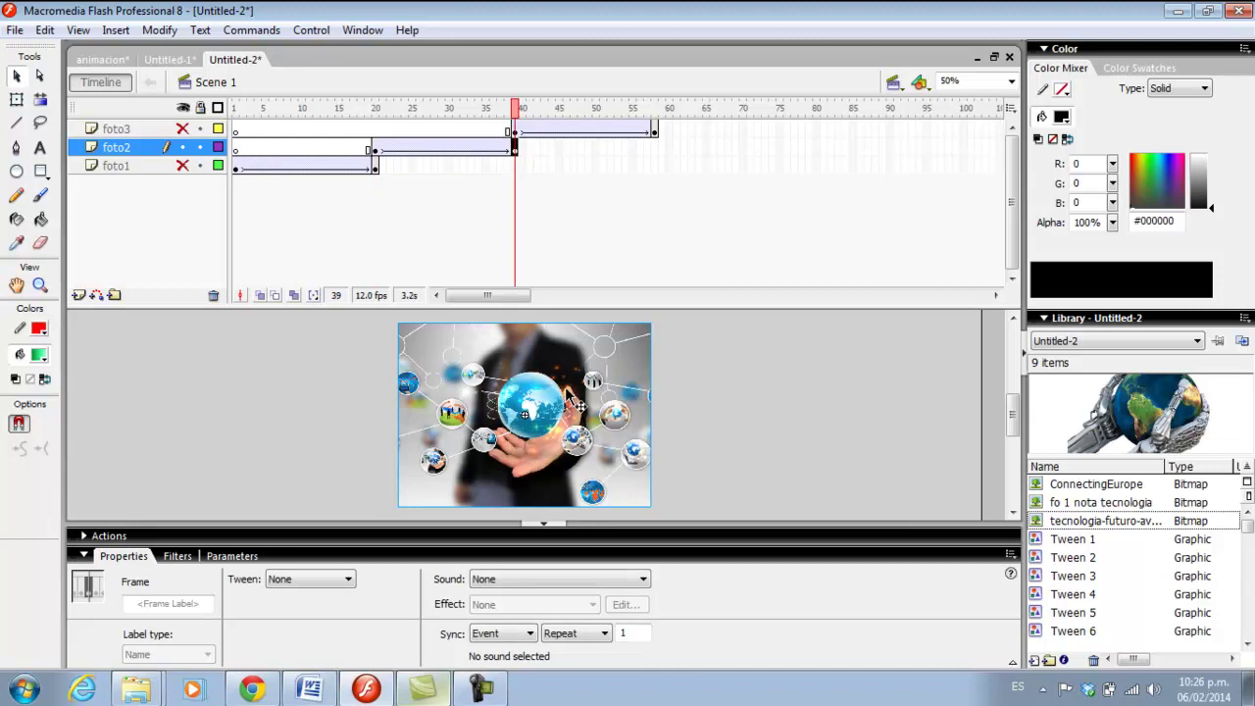
left_click(577, 404)
left_click(557, 579)
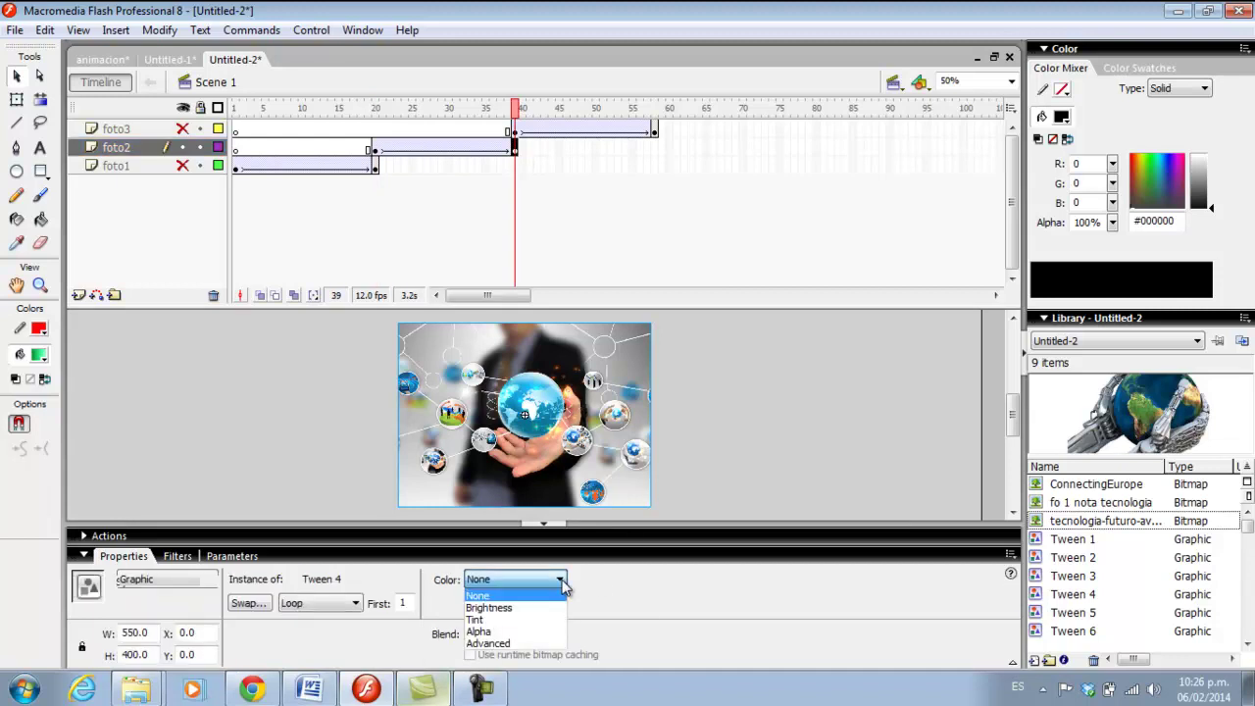
left_click(546, 632)
left_click_drag(646, 580, 652, 669)
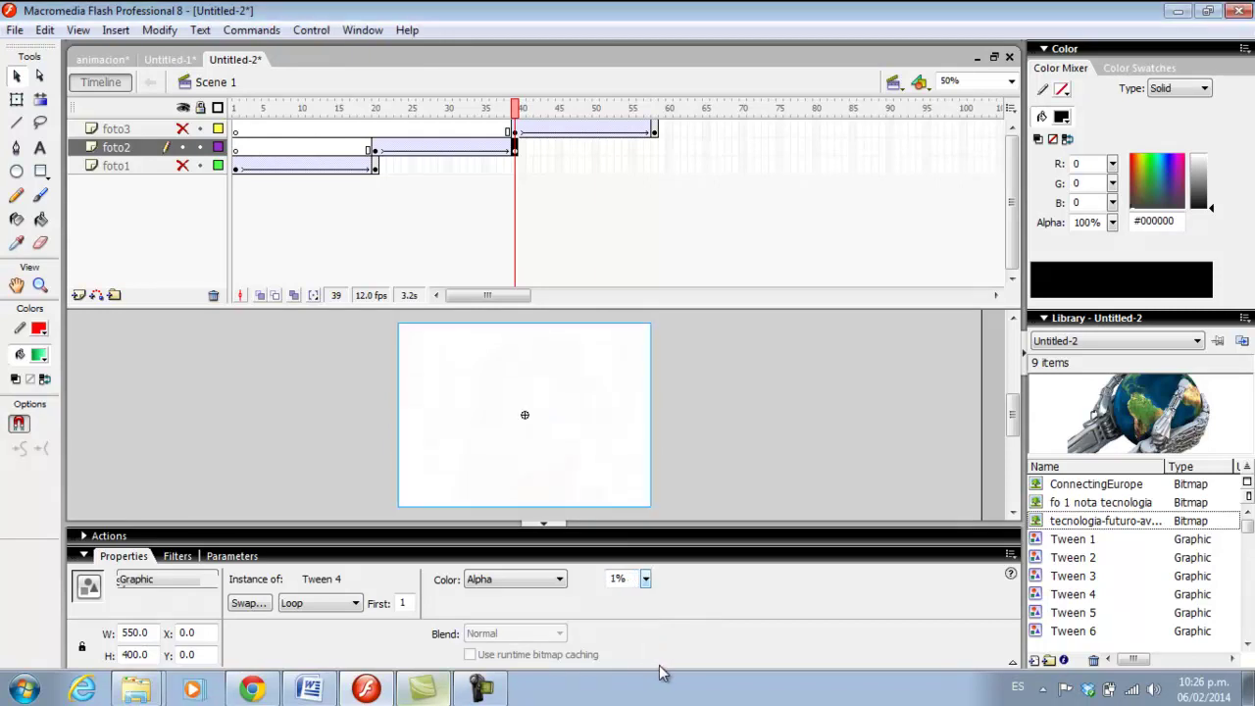
left_click(565, 583)
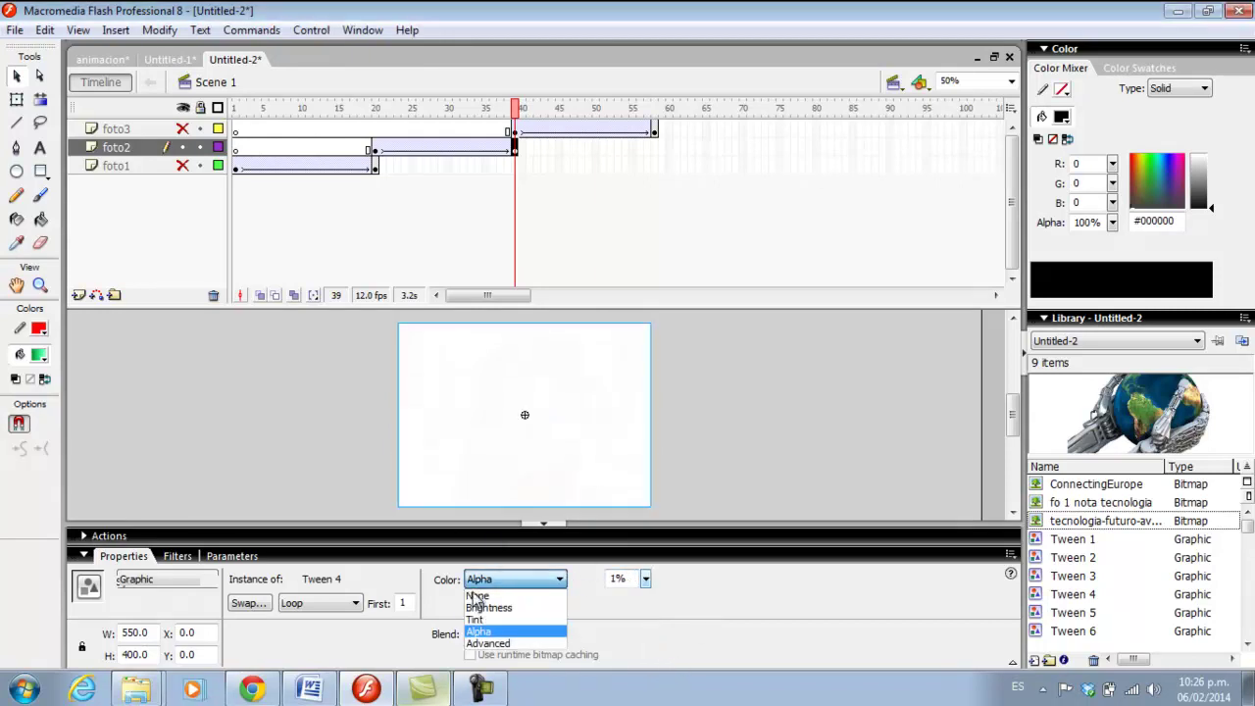
left_click(702, 586)
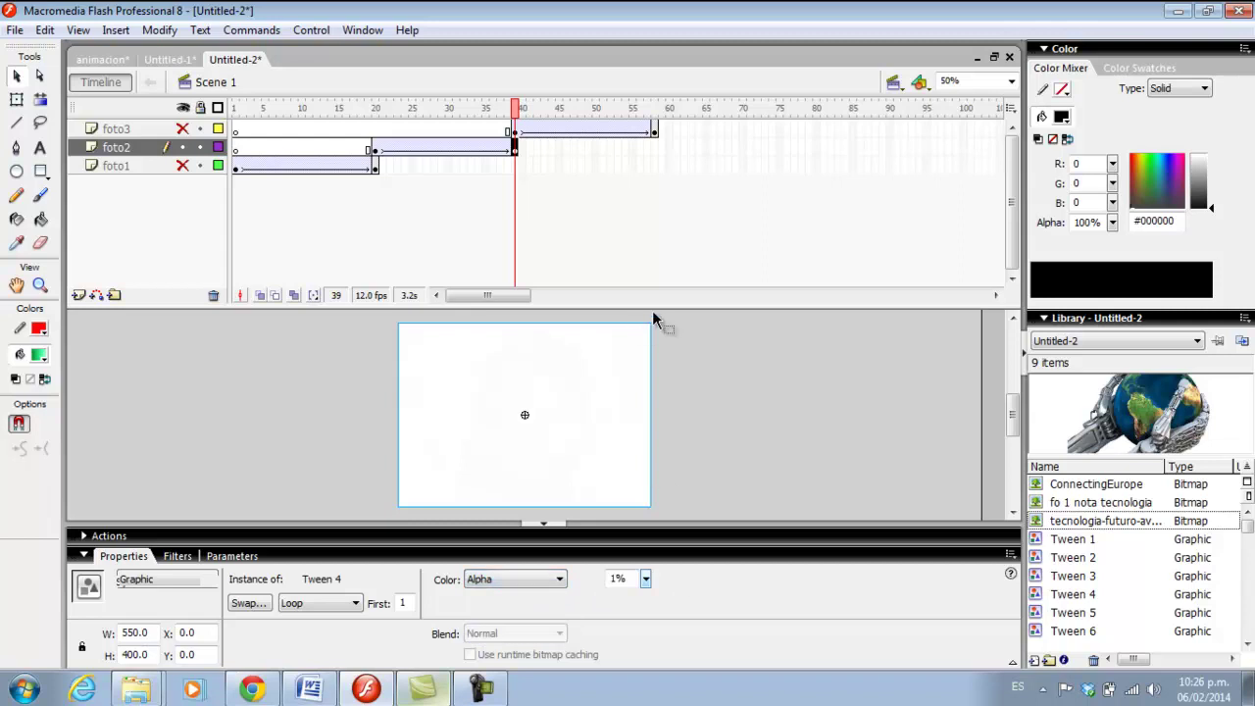
Step: Show foto1 again and scrub the timeline from frame 1 to frame 39 to preview both fades
left_click(238, 106)
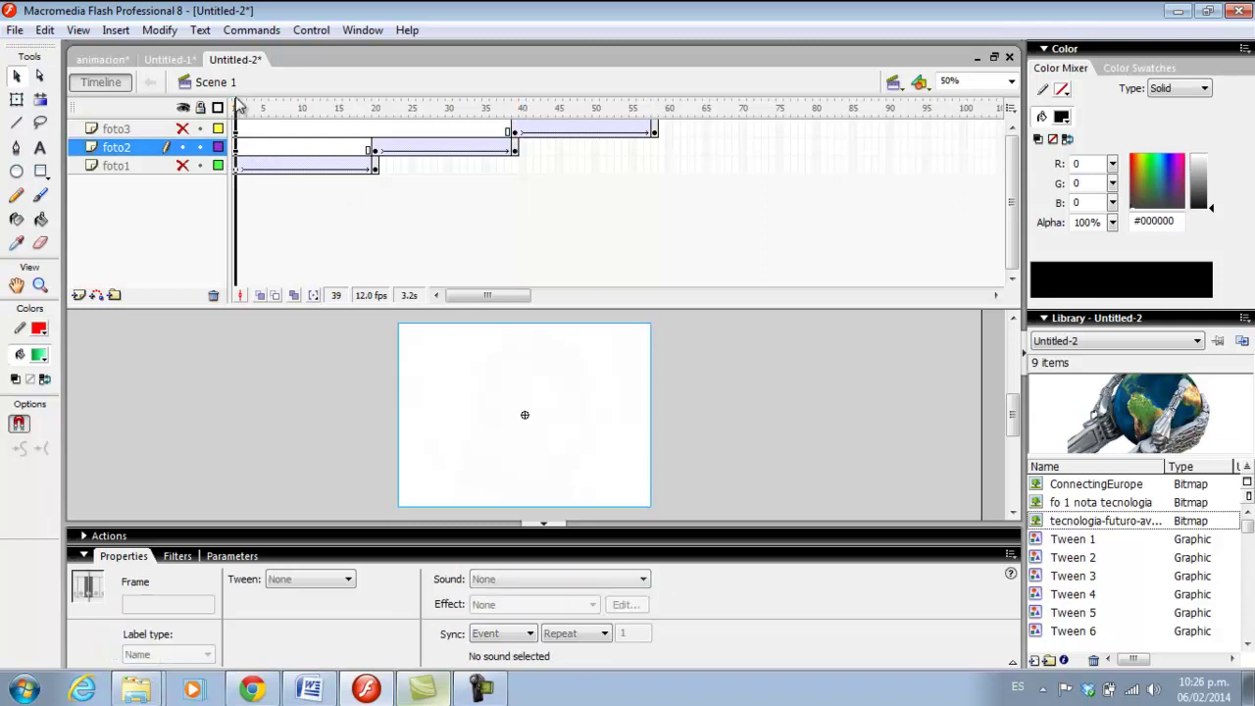
left_click_drag(239, 106, 288, 105)
left_click(184, 167)
left_click(238, 104)
left_click_drag(240, 110, 517, 144)
Step: Hide the foto2 and foto1 layers, and show foto3 with its keyframe at frame 39 selected
left_click(183, 147)
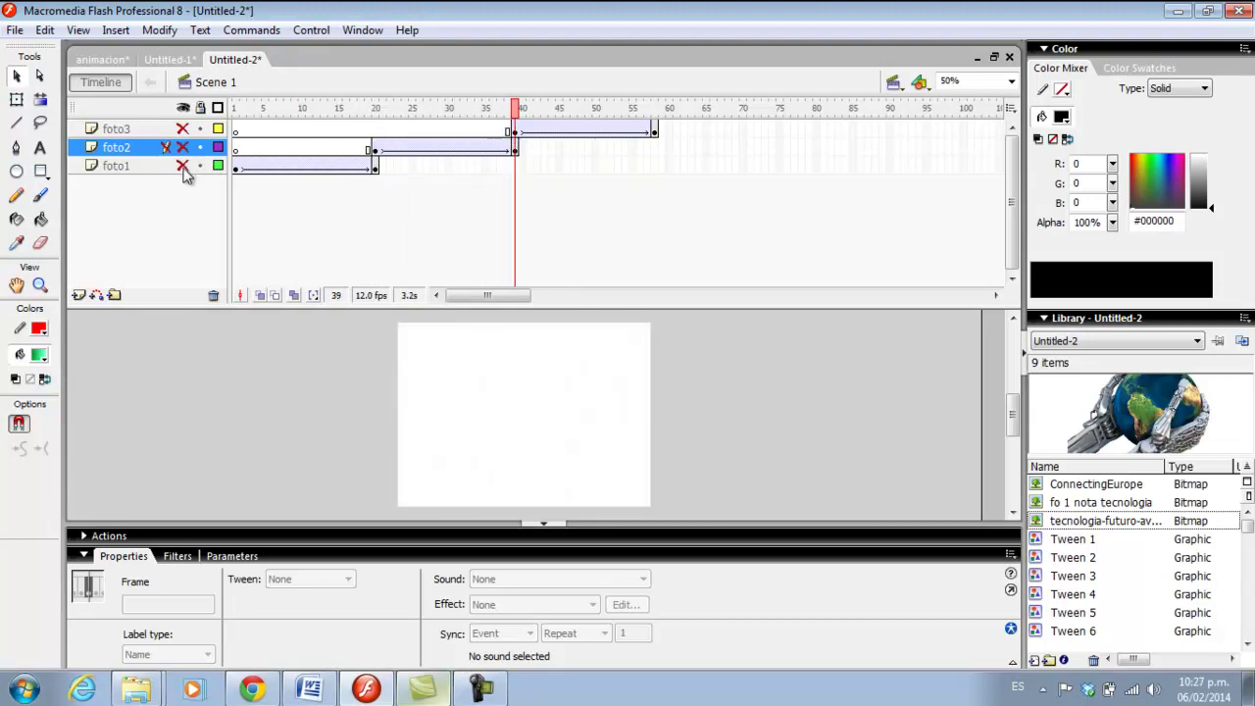
left_click(115, 129)
left_click(566, 204)
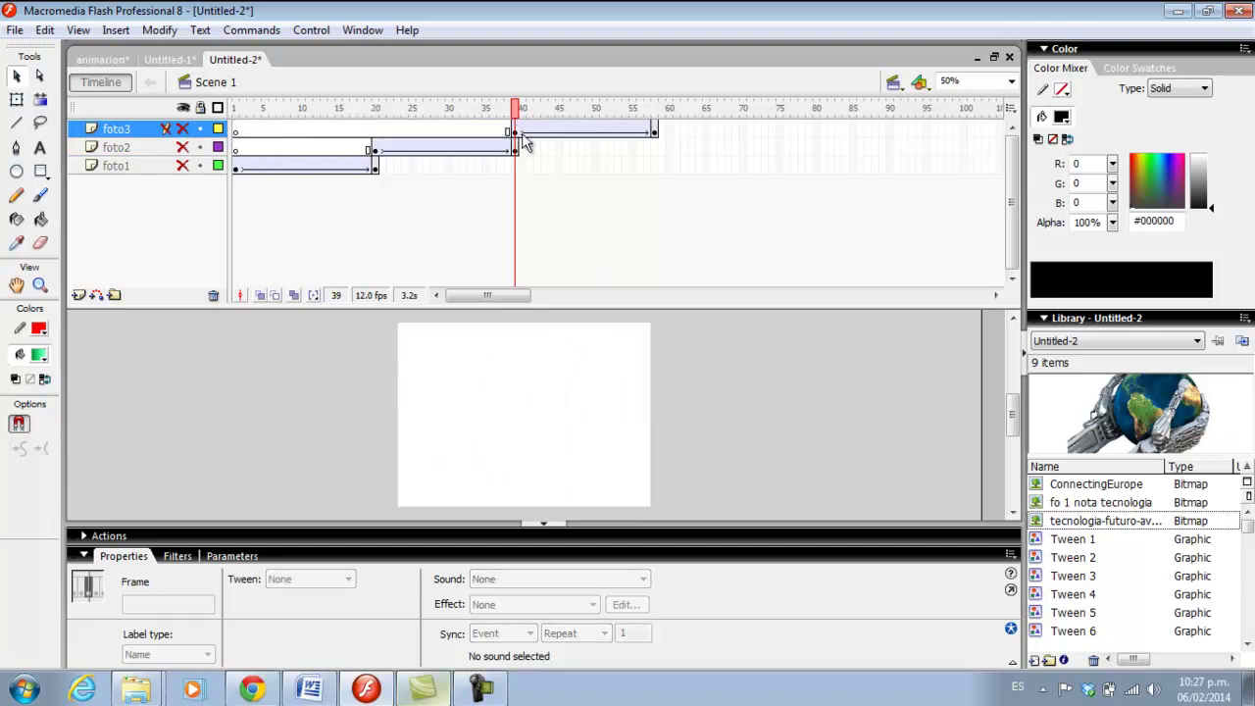
left_click(520, 132)
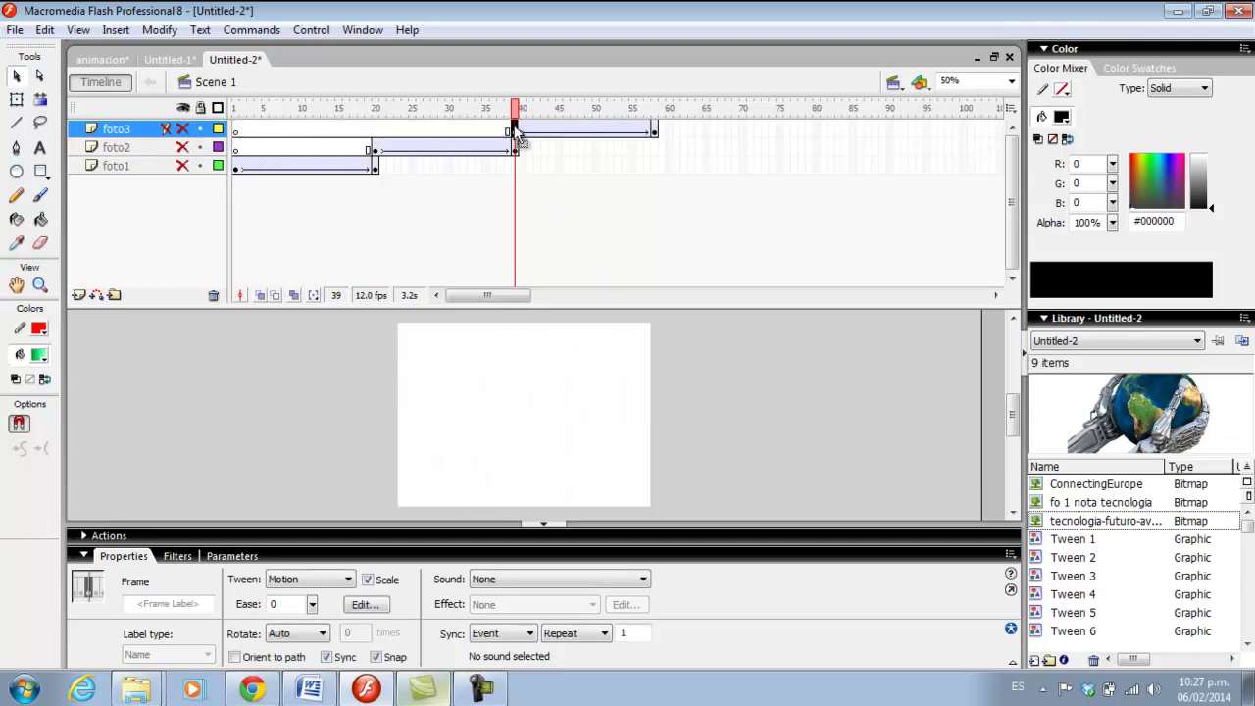
left_click(183, 128)
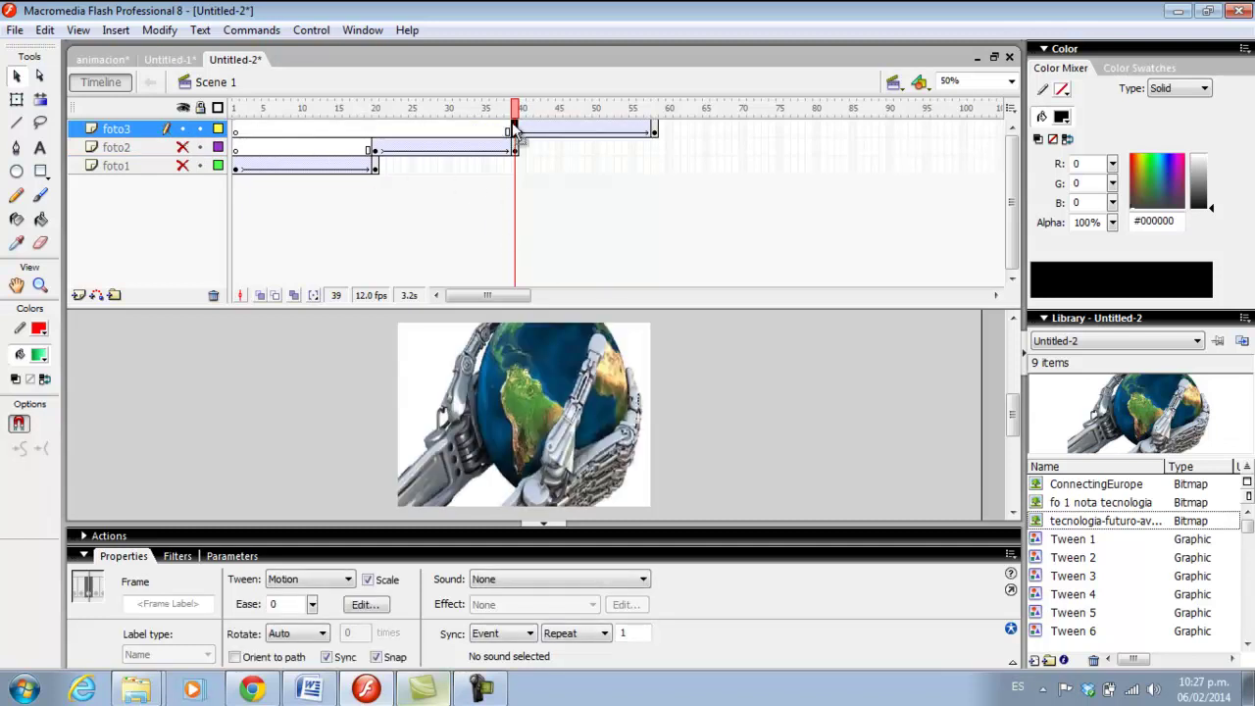
Step: Apply an Alpha color effect of 100% to the foto3 photo at frame 39
left_click(549, 376)
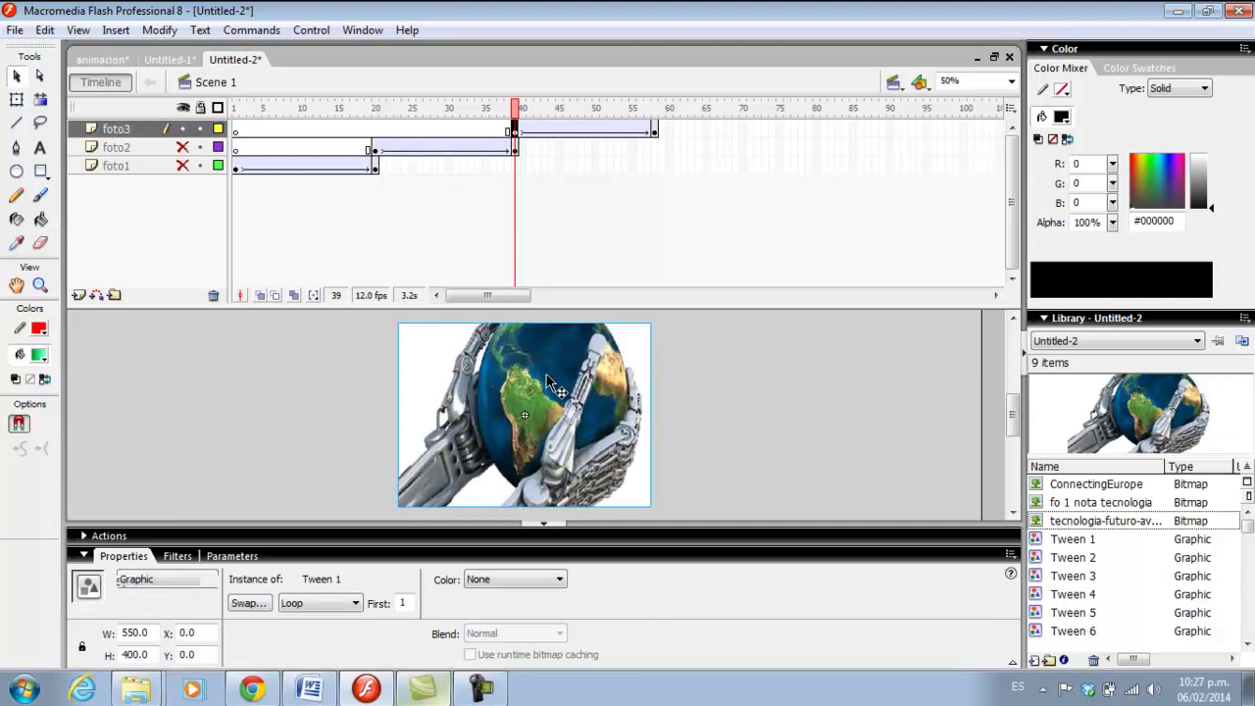
left_click(555, 578)
left_click(555, 631)
left_click_drag(647, 581, 657, 484)
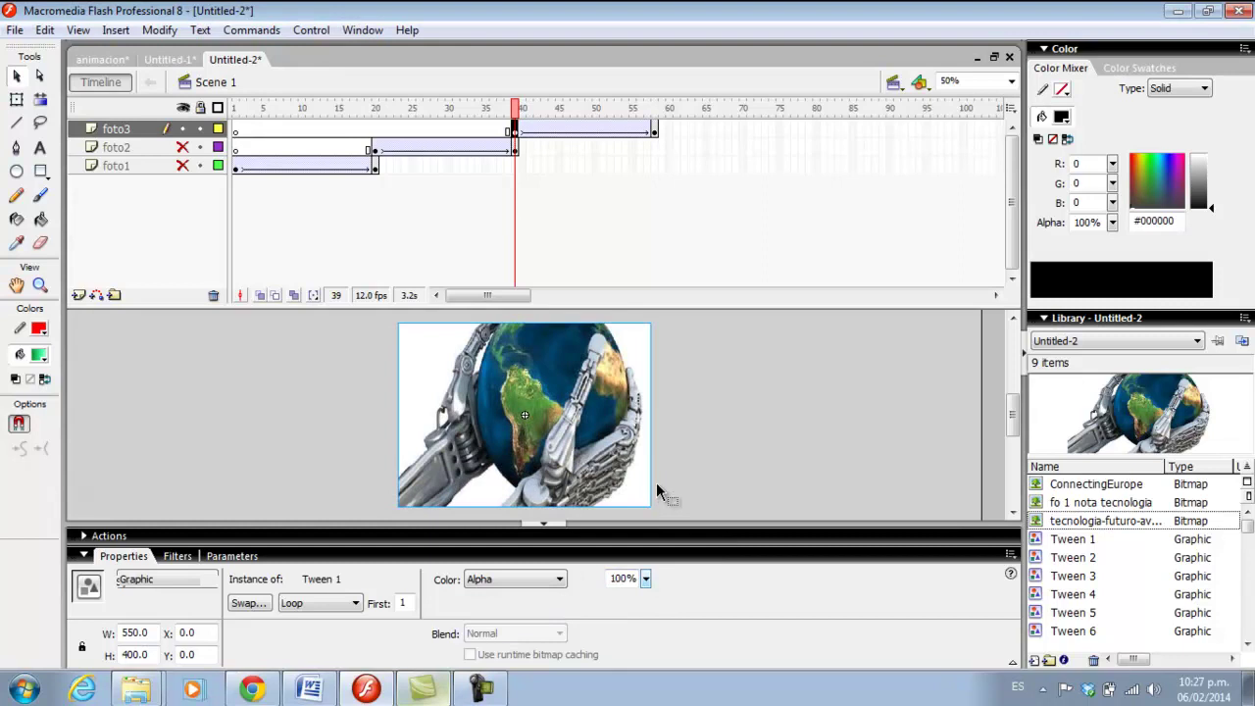
Step: Apply an Alpha color effect of 38% to the foto3 photo at frame 58
left_click(654, 133)
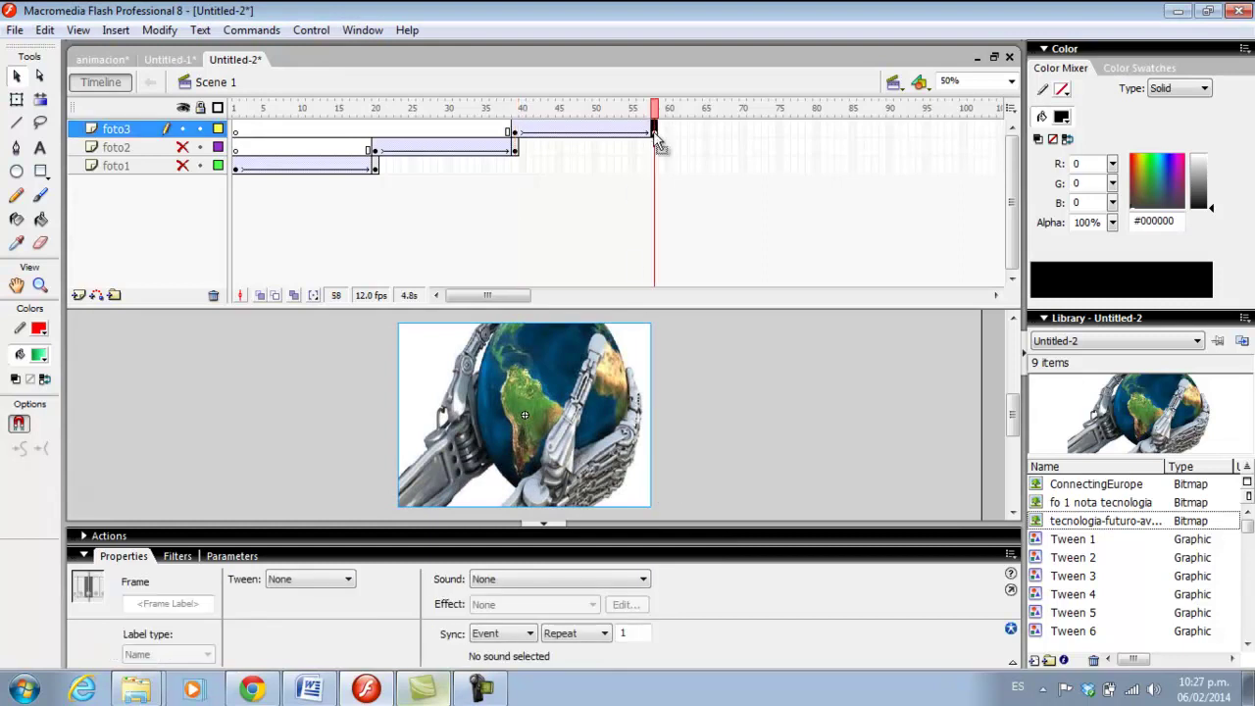
left_click(612, 416)
left_click(559, 579)
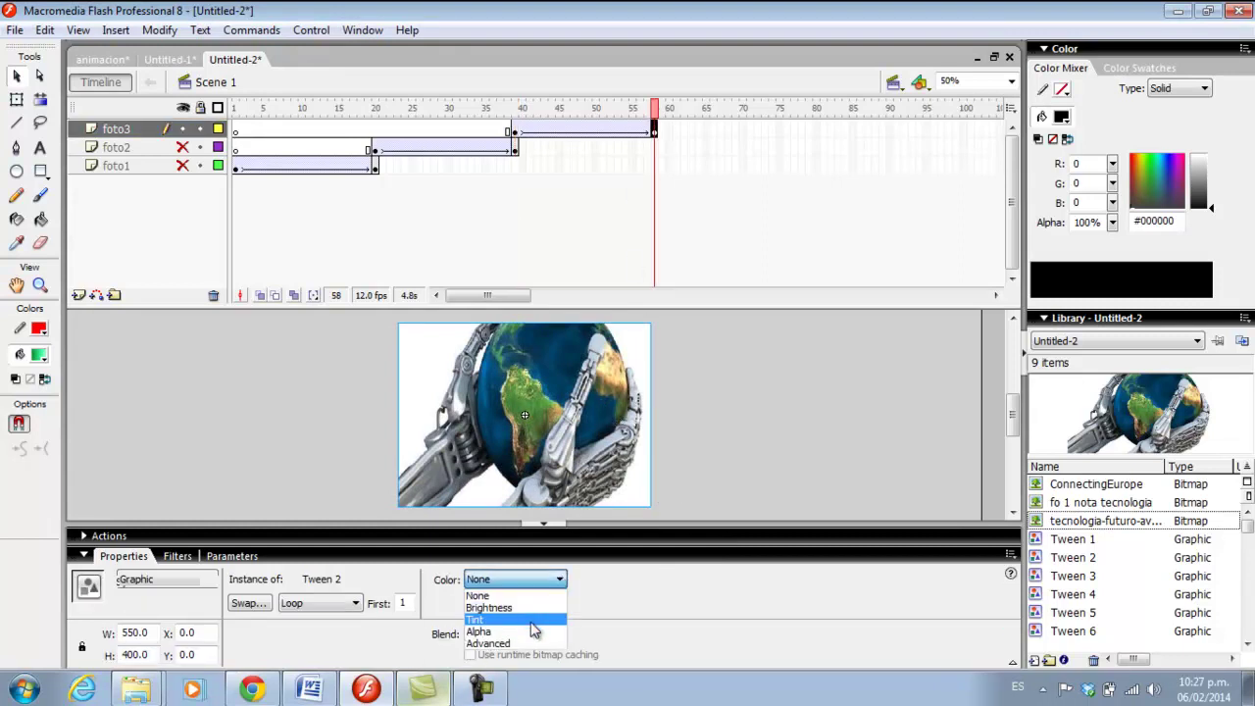
left_click(530, 624)
left_click_drag(646, 579, 655, 640)
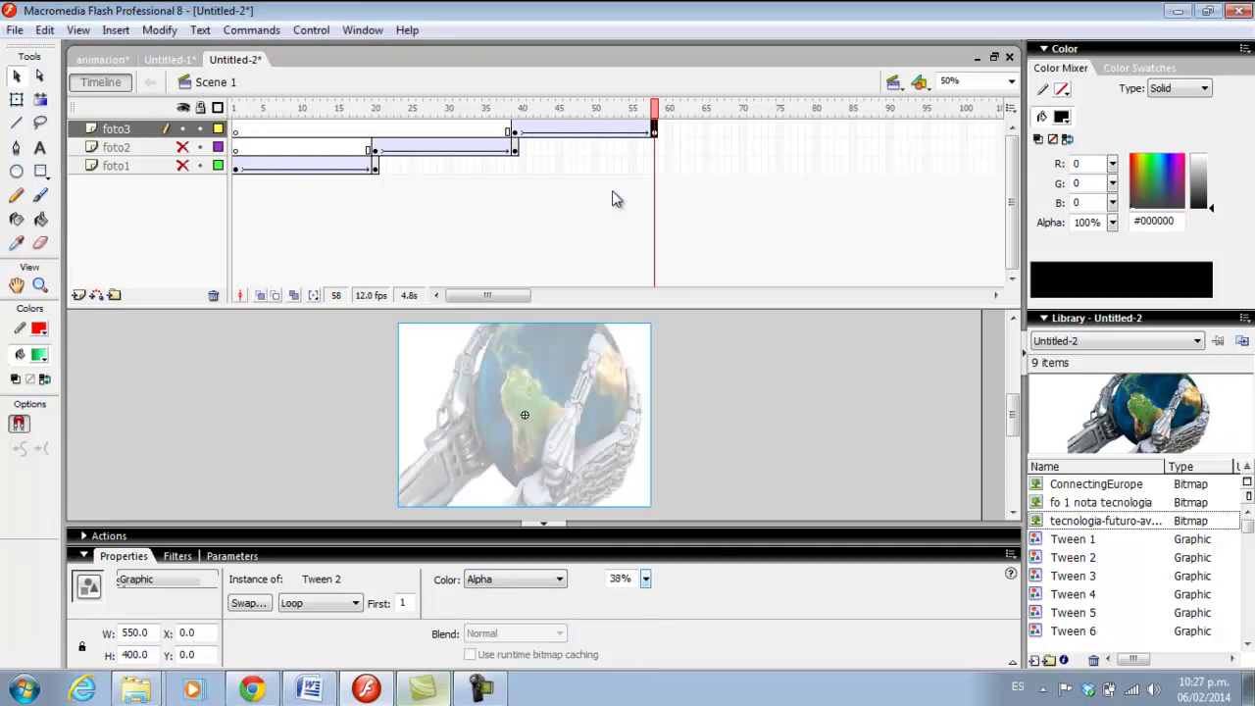
Step: Test the movie to check the alpha fades on the three photos, and close the preview
key("ctrl+Return")
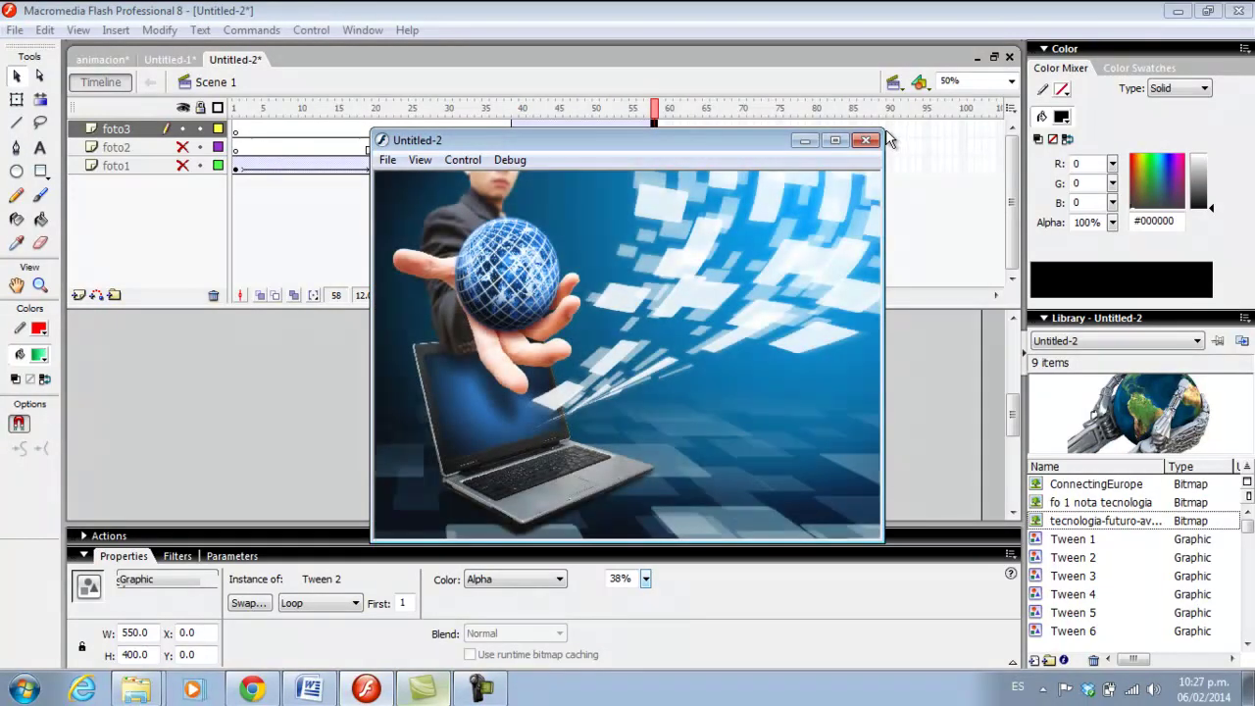
left_click(866, 140)
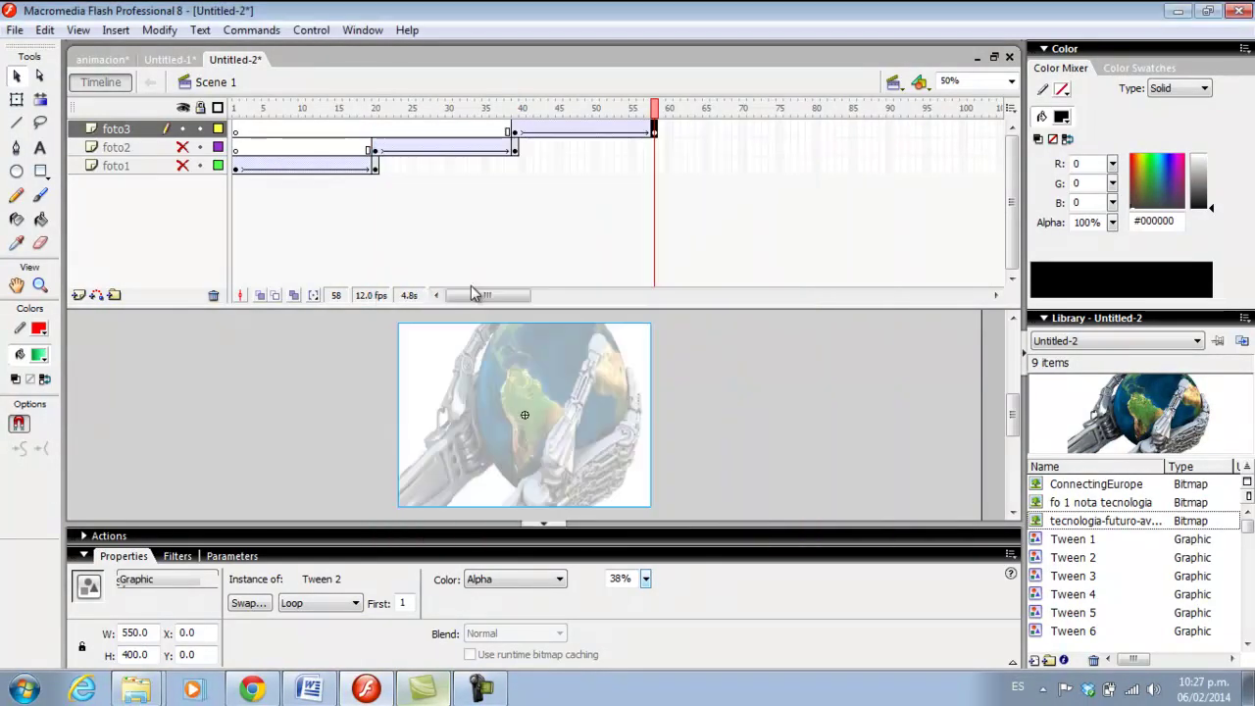